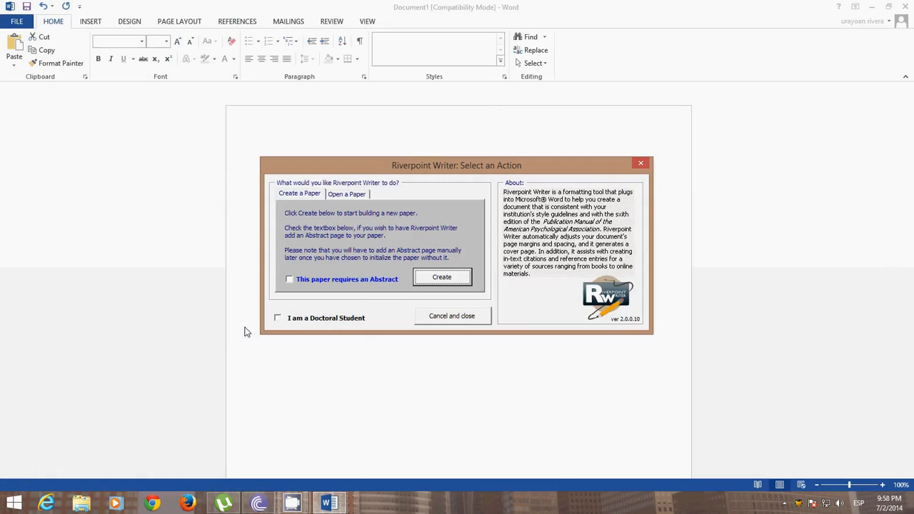
Create a new Riverpoint Writer paper without an abstract, titled "General", with the course number GEN 601
left_click(440, 285)
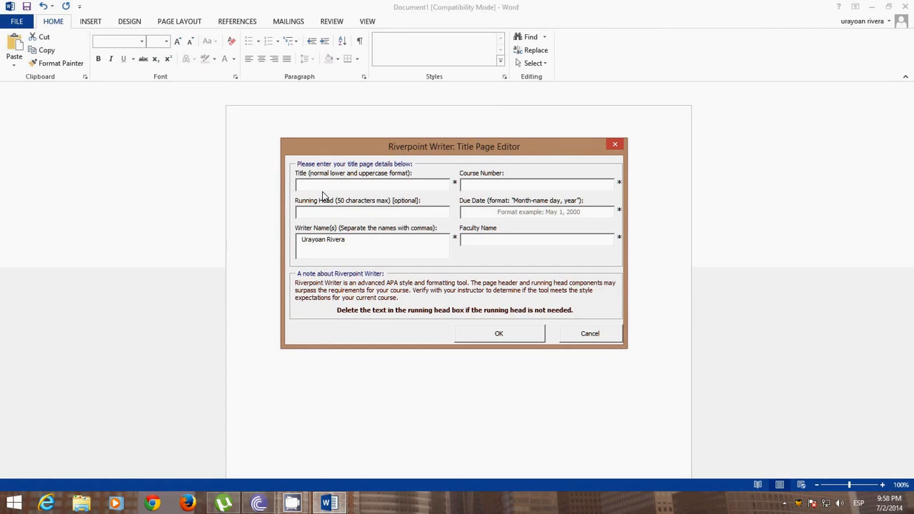
type("Genera")
type("l")
type("GEN")
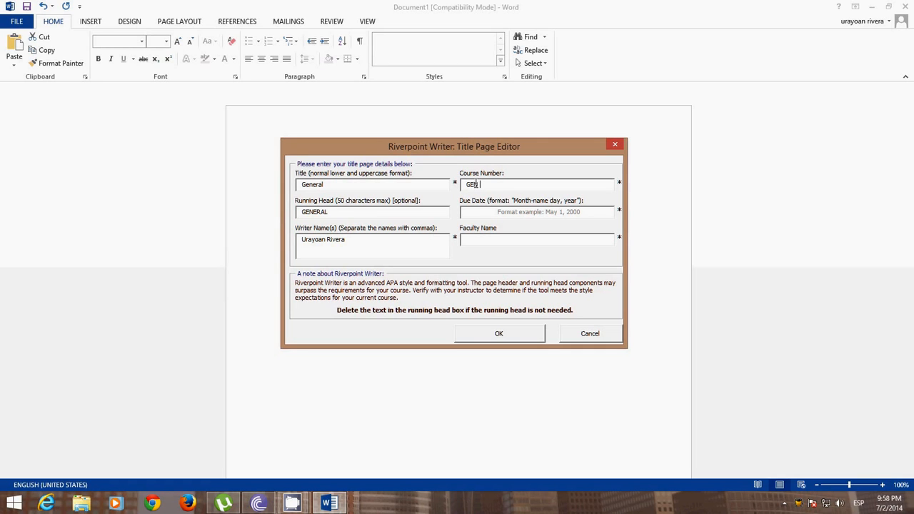
type(" 601")
Set the due date to July 2, 2014, enter the faculty member's name and generate the title page
left_click(482, 212)
type("July 2")
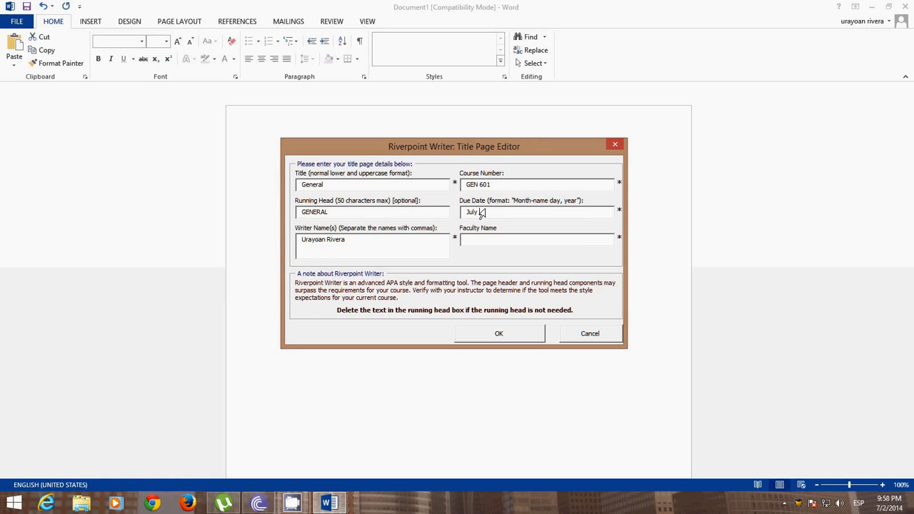
type(", 2014")
left_click(481, 239)
type("Dr. Jon Doe")
left_click(484, 335)
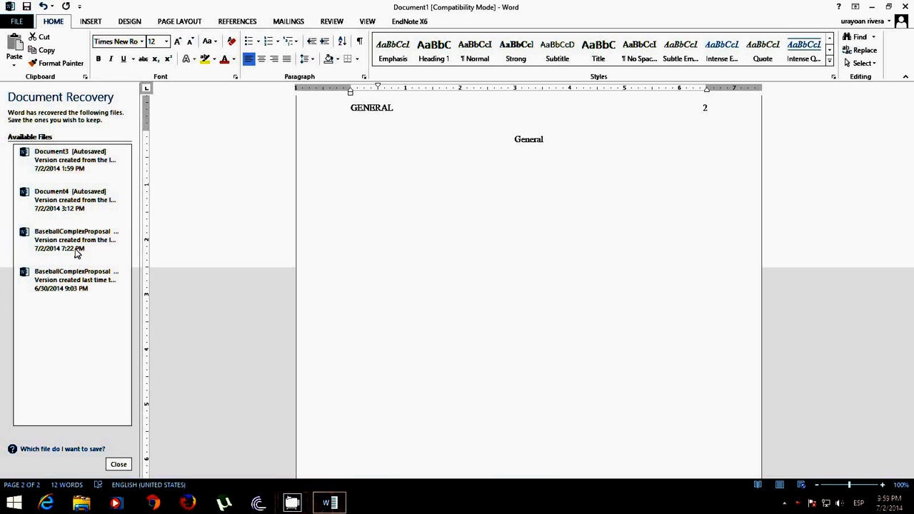
Open the recovered BaseballComplexProposal version of 7/2/2014 7:22 PM and copy its first body paragraph on page 2
left_click(75, 243)
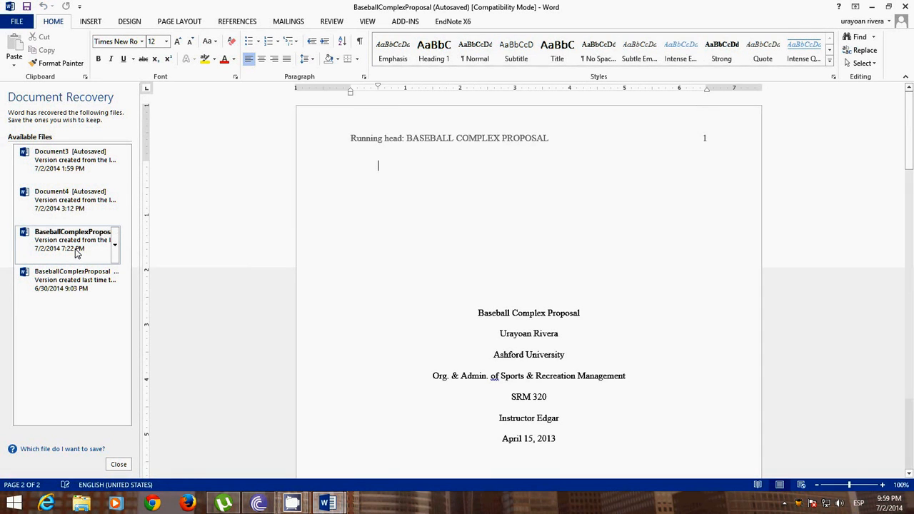
left_click_drag(910, 114, 912, 146)
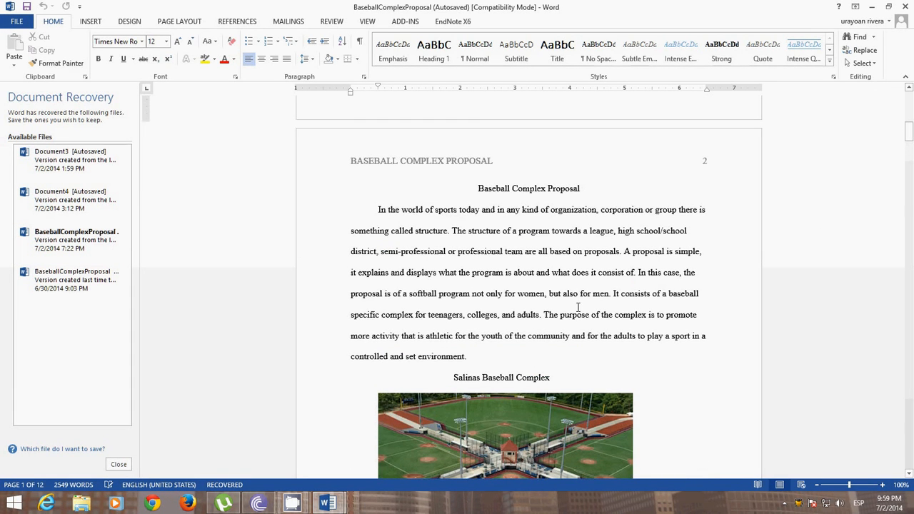
left_click_drag(468, 356, 376, 211)
key("ctrl+c")
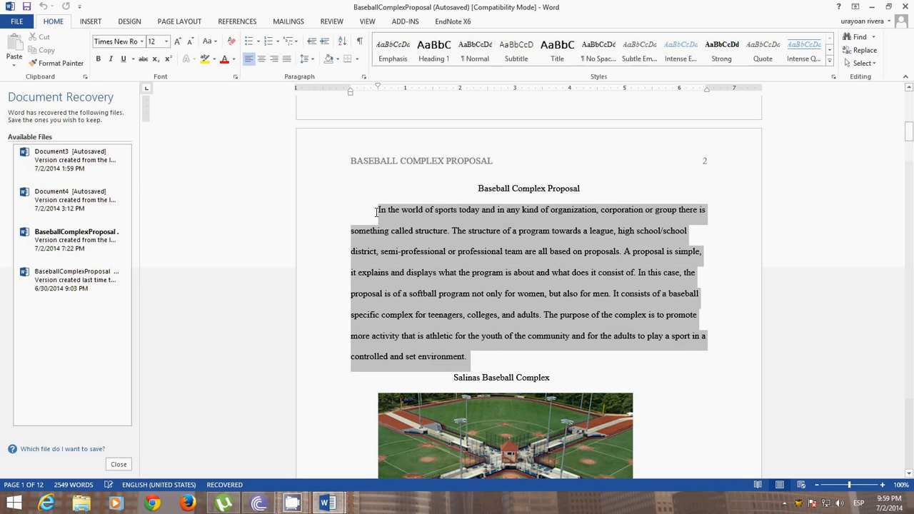
right_click(396, 209)
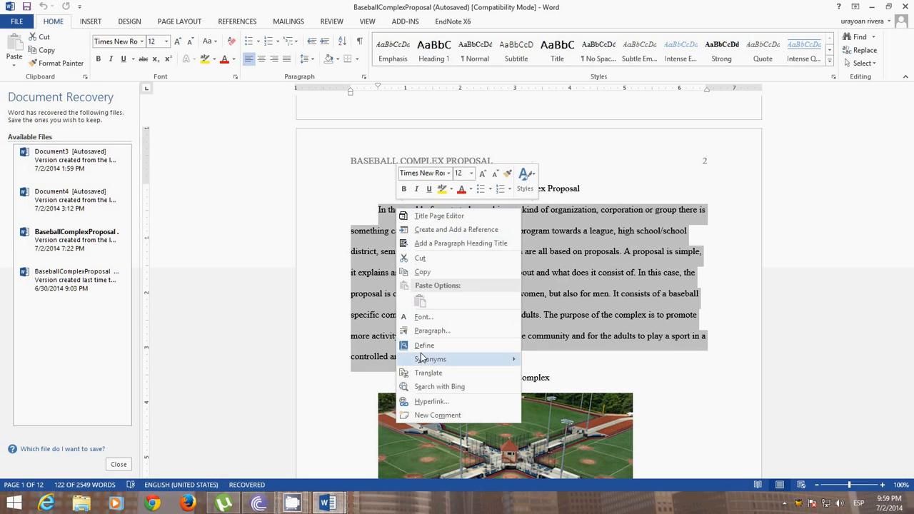
left_click(424, 272)
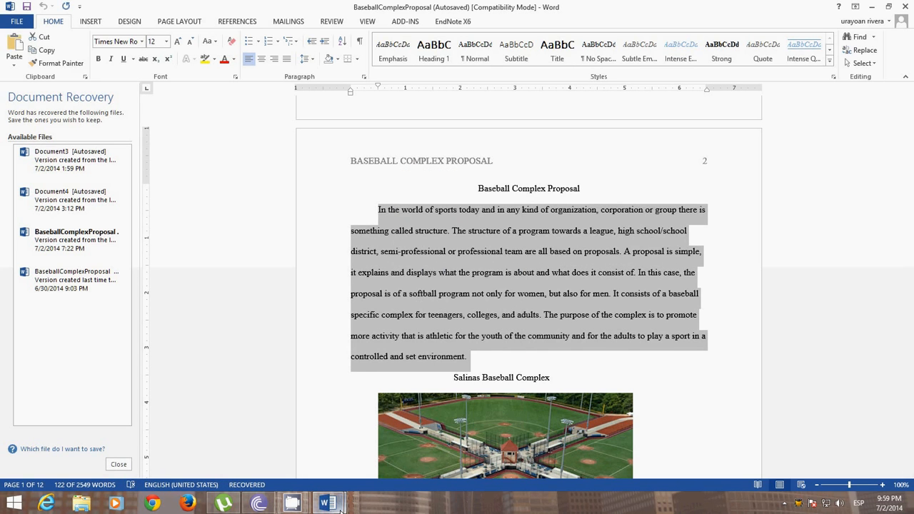
Paste the copied paragraph below the General heading in Document1 and place the cursor after it
mouse_move(341, 509)
left_click(296, 449)
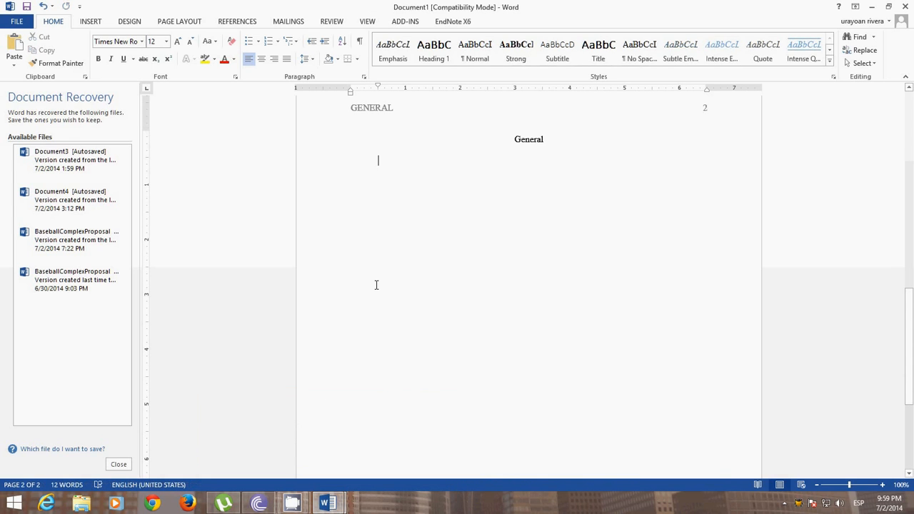
key("ctrl+v")
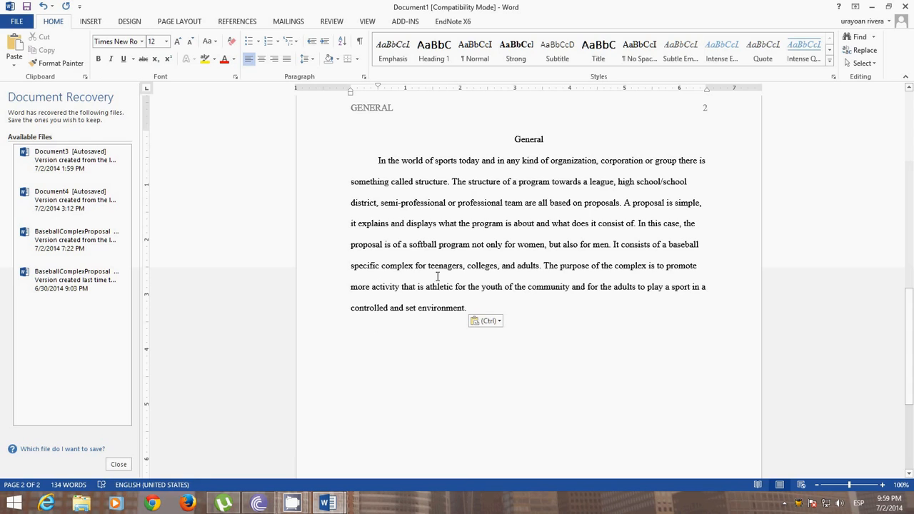
left_click_drag(504, 287, 401, 287)
left_click(511, 307)
left_click_drag(511, 307, 370, 168)
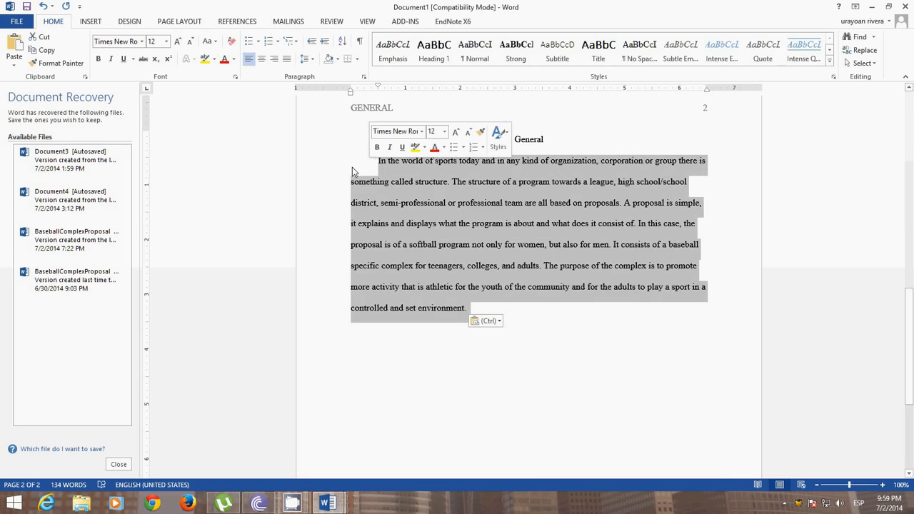
left_click(516, 324)
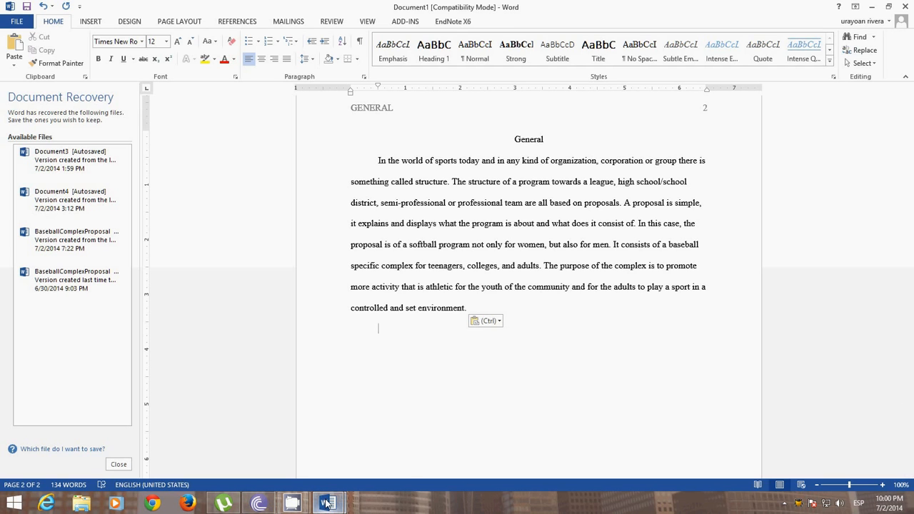
Return to the BaseballComplexProposal document and go to the paragraph about funding on page 5
mouse_move(327, 503)
left_click(375, 449)
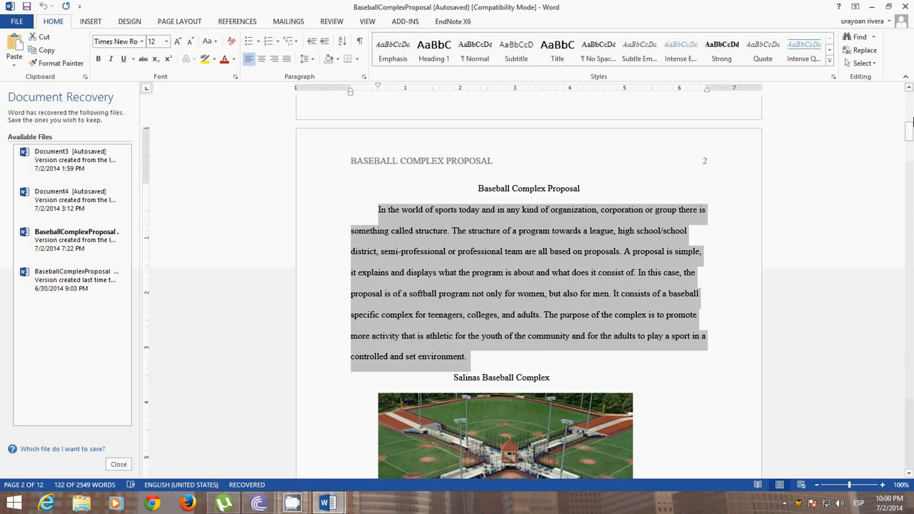
left_click_drag(908, 123, 909, 231)
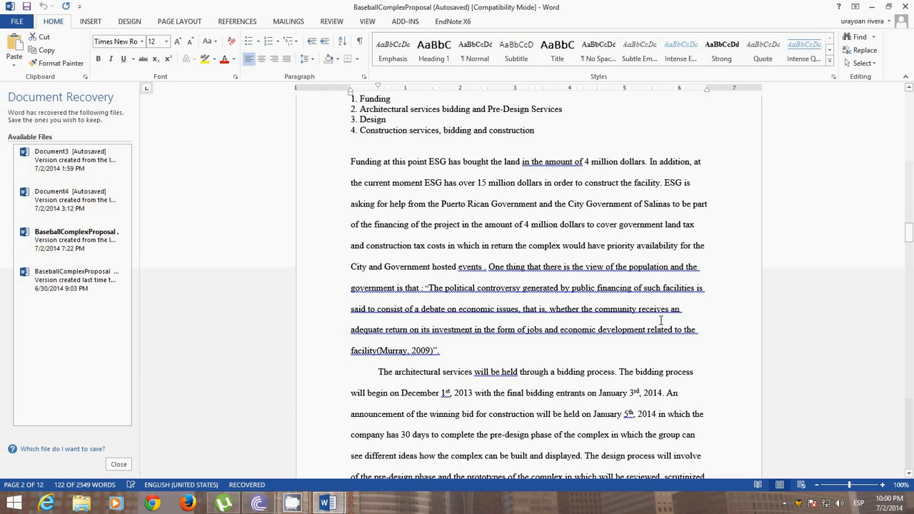
left_click_drag(490, 264, 378, 357)
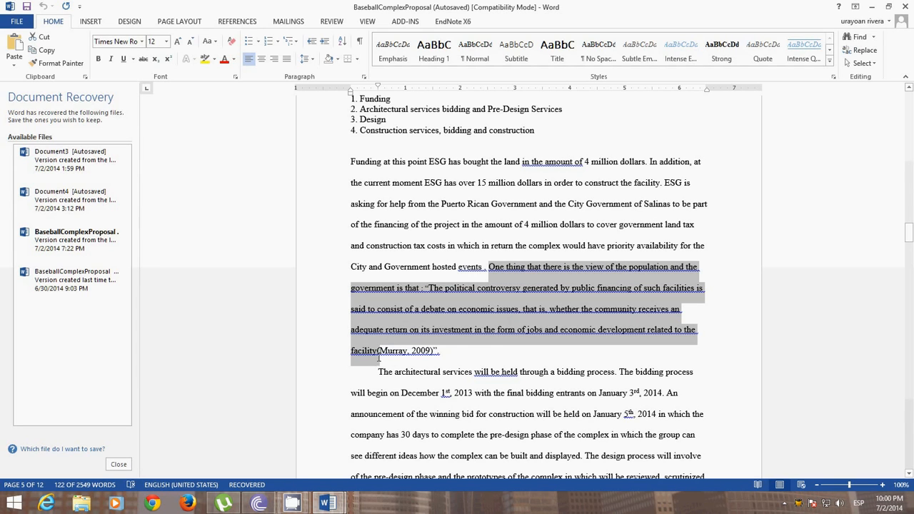
left_click_drag(378, 357, 378, 360)
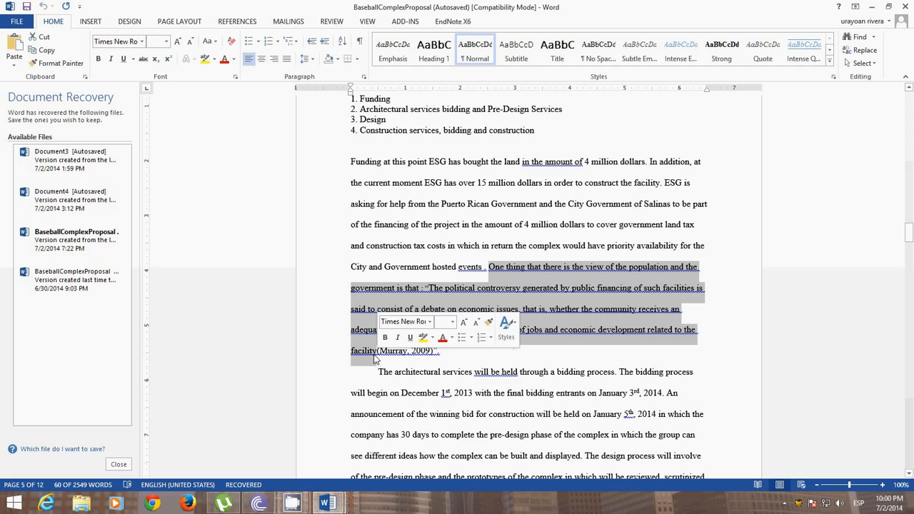
right_click(378, 361)
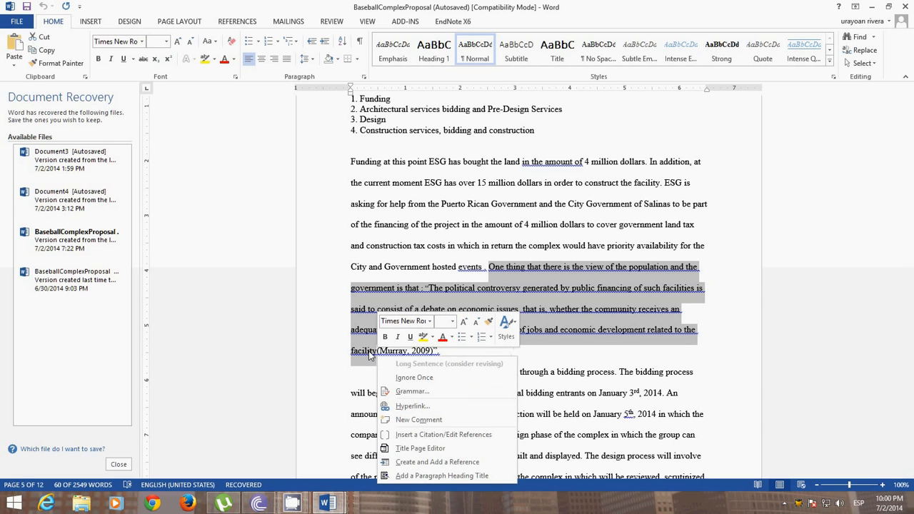
key("Escape")
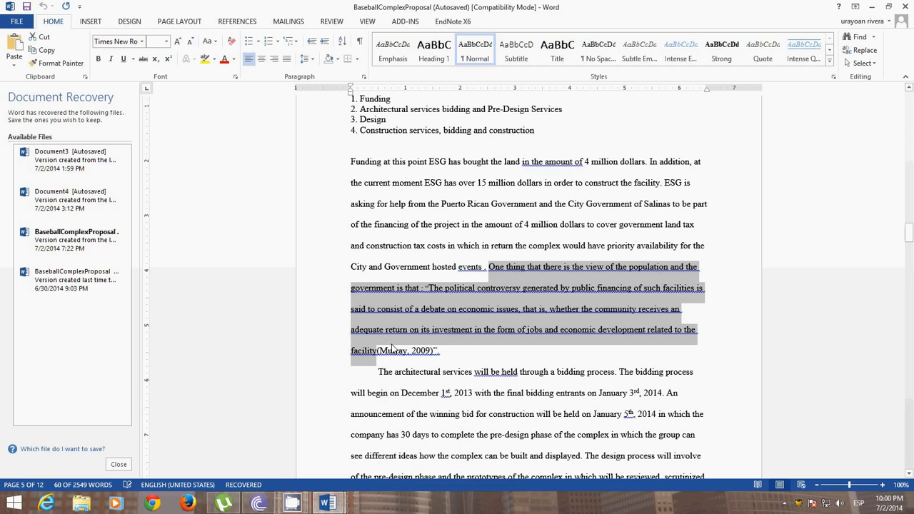
right_click(507, 296)
key("Escape")
Copy the quoted passage from "One thing that there is the view" to the end of the funding paragraph, including its citation
left_click_drag(469, 357, 489, 269)
key("ctrl+c")
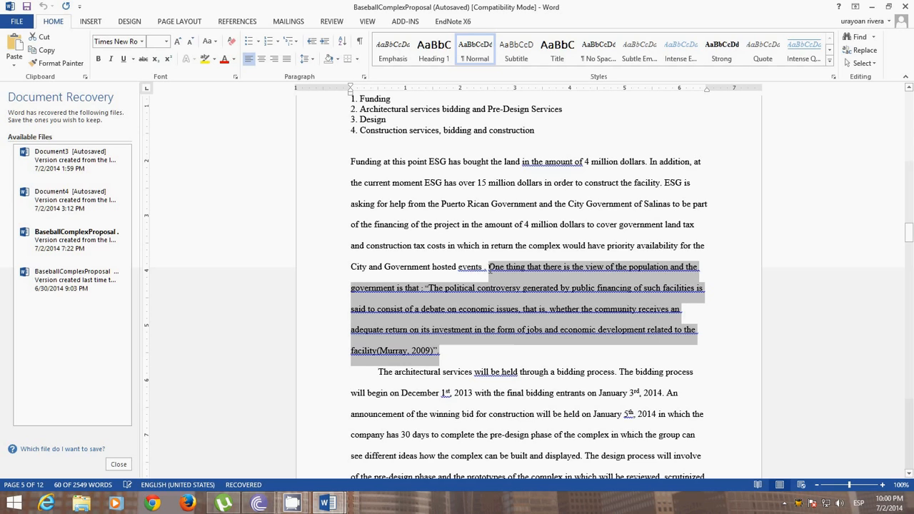
right_click(489, 269)
key("Escape")
Paste the quoted passage into Document1 as a new paragraph after the introduction
left_click(327, 503)
left_click(292, 437)
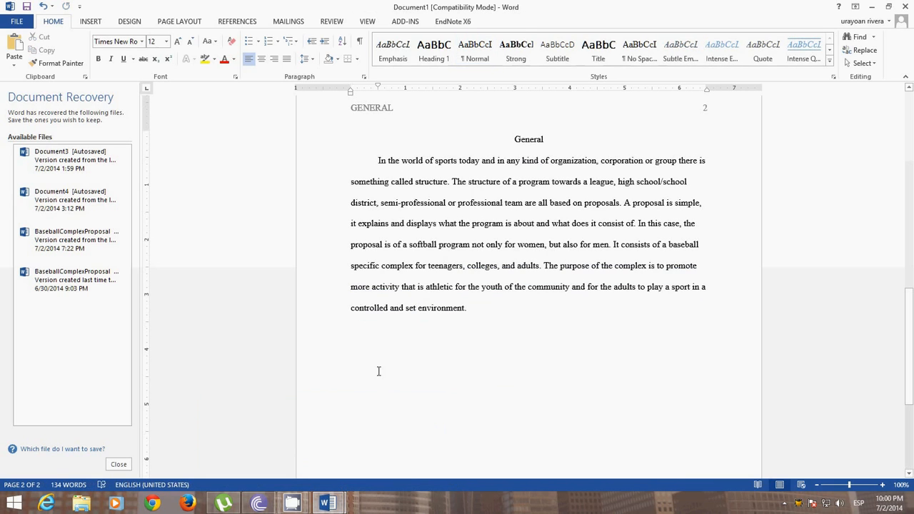
key("Return")
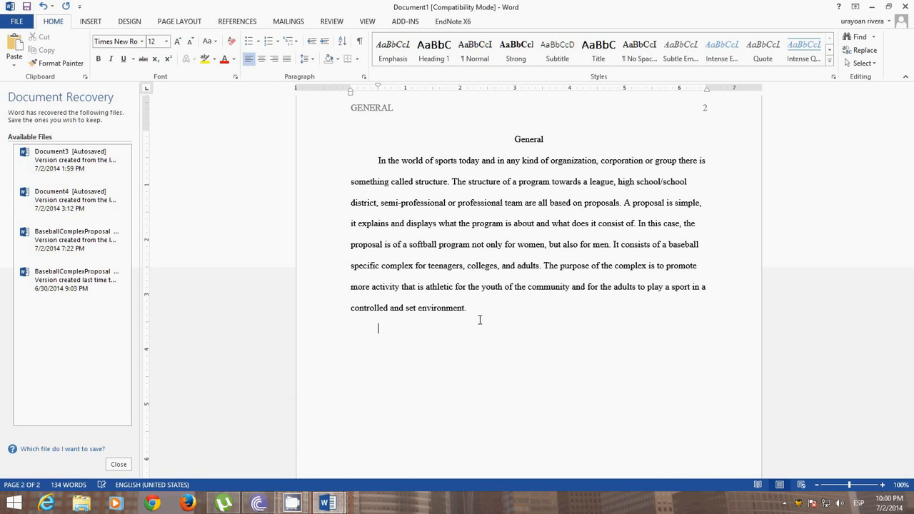
key("ctrl+v")
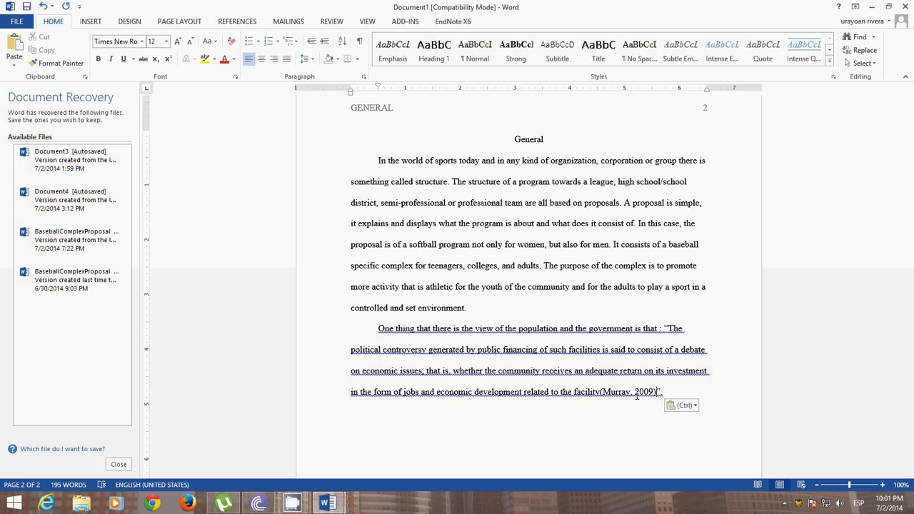
Delete the in-text citation and the closing punctuation after "facility" in the second paragraph
left_click_drag(658, 394, 608, 397)
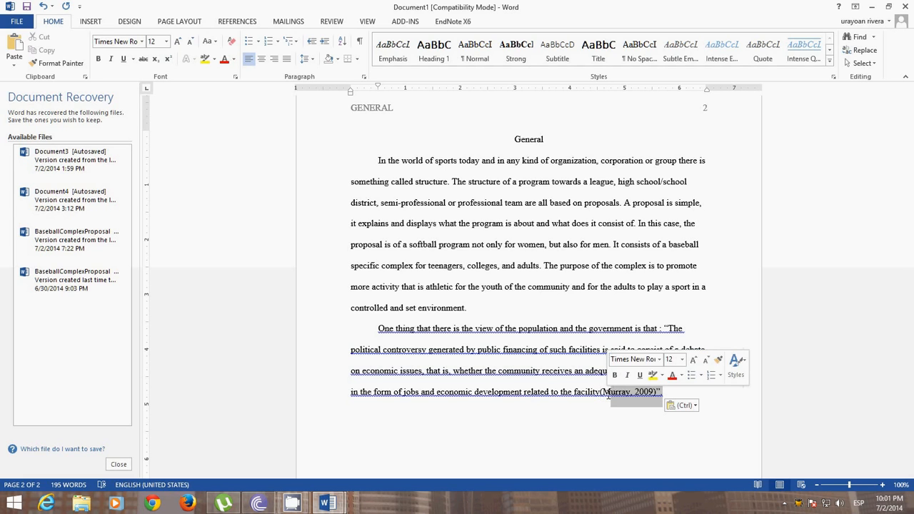
key("Delete")
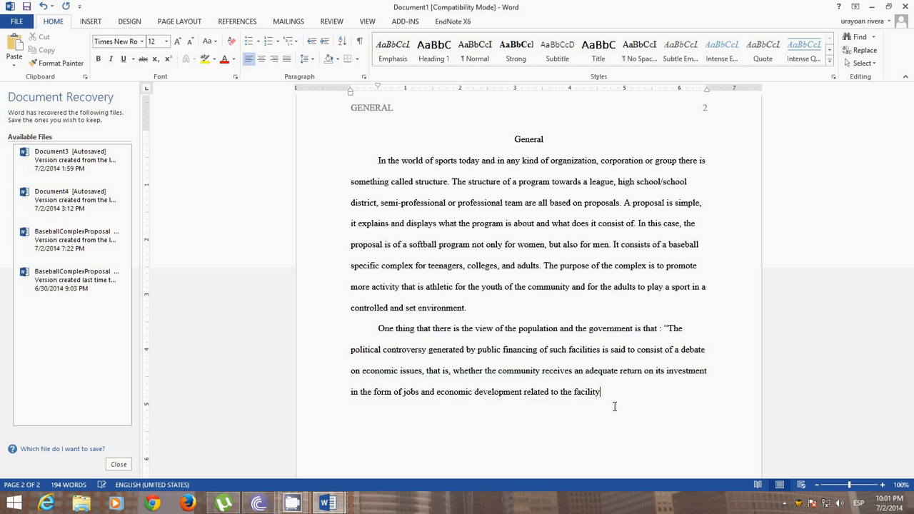
key("BackSpace")
Switch the keyboard language to English (United States) and end the quotation with a closing quotation mark and a period
left_click(858, 503)
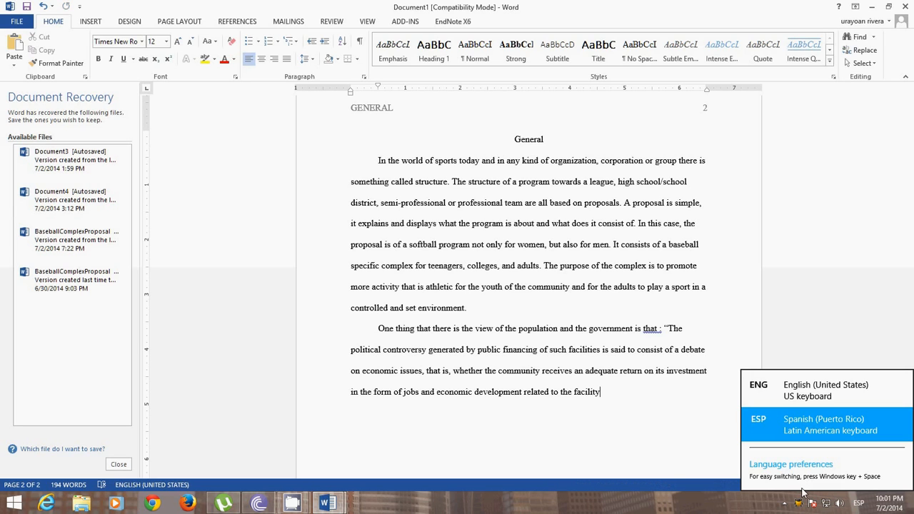
left_click(799, 389)
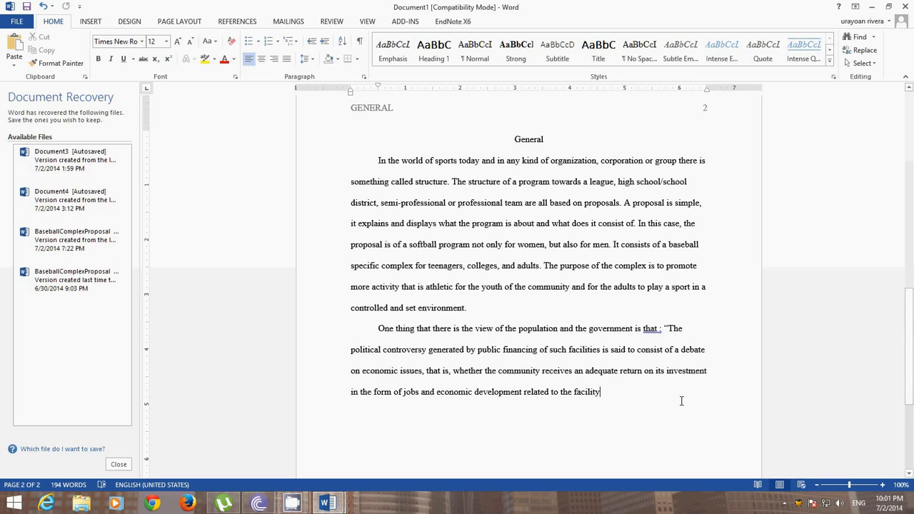
type("\".")
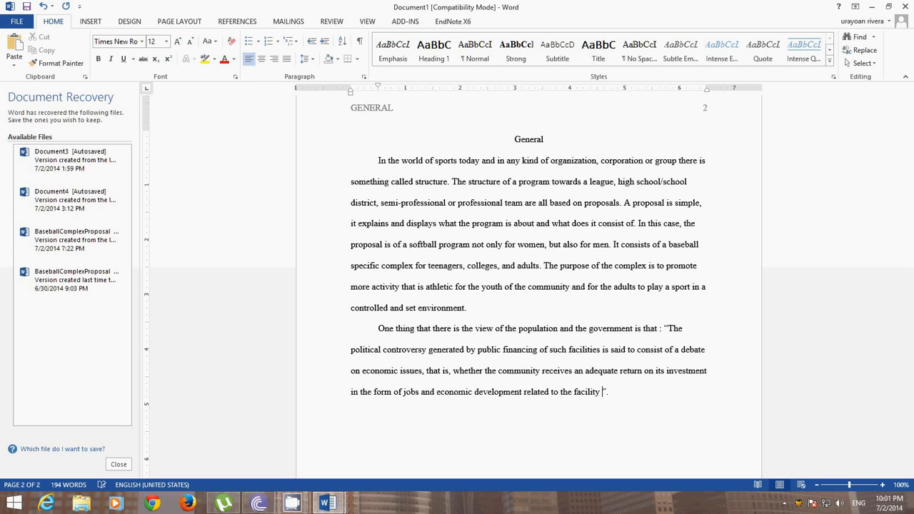
Start a new book reference at the end of the quotation, just before its closing quotation mark
right_click(601, 392)
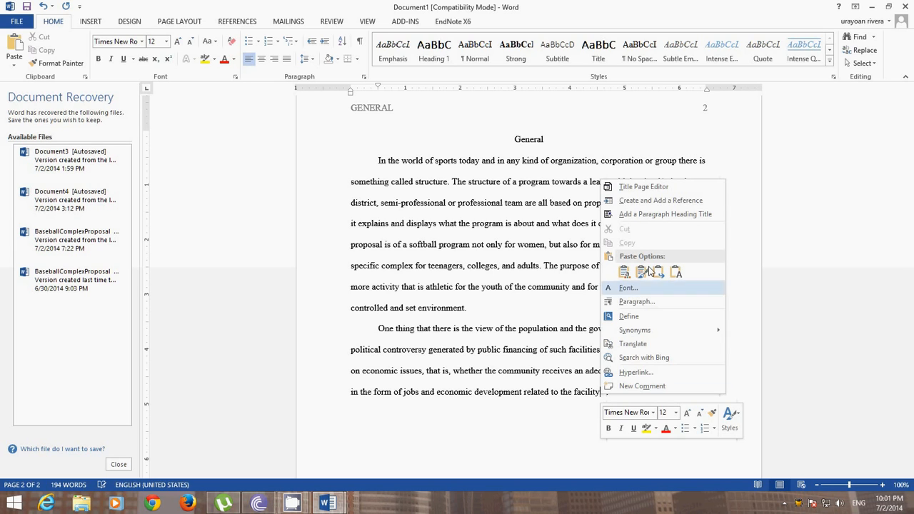
left_click(655, 205)
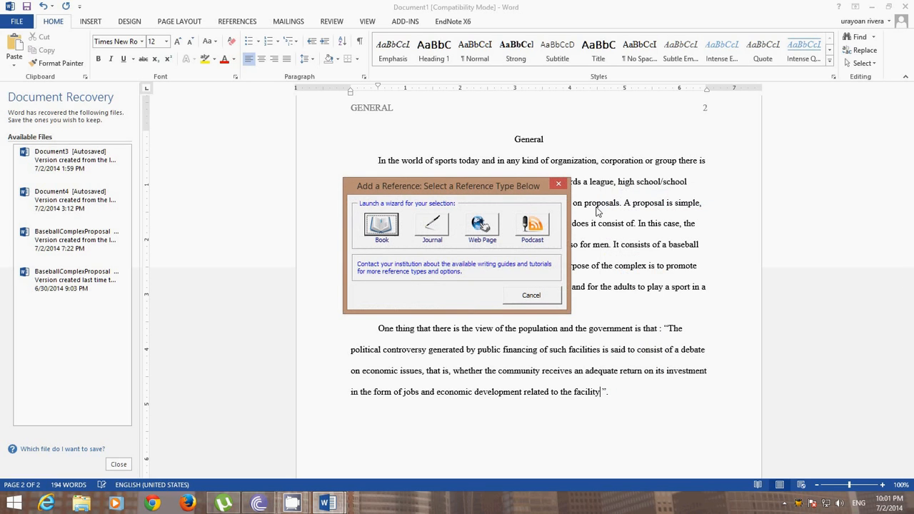
left_click(382, 227)
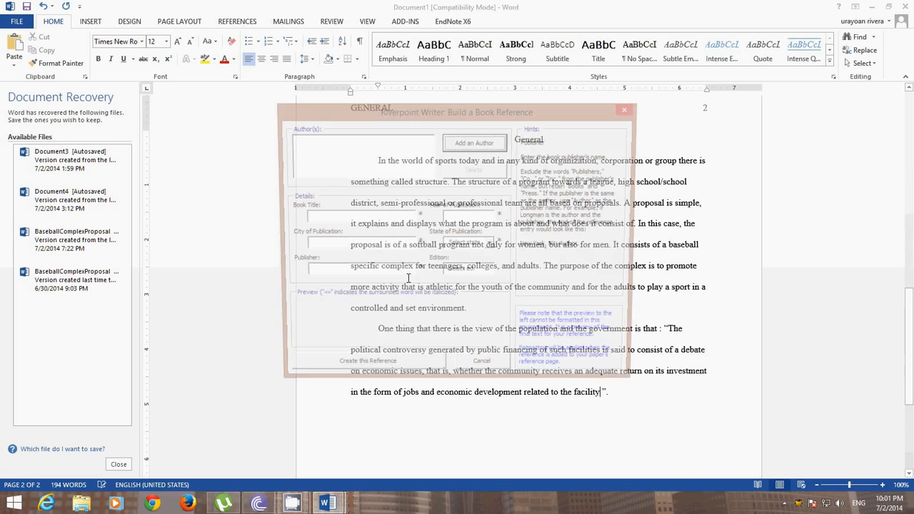
Add an individual author to the book reference, entering the author's first initial, middle initial and last name
left_click(472, 143)
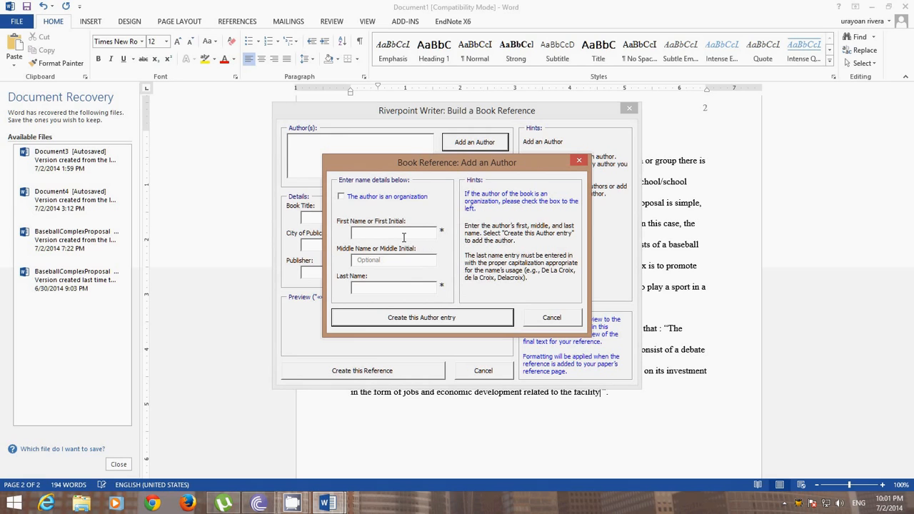
left_click(341, 197)
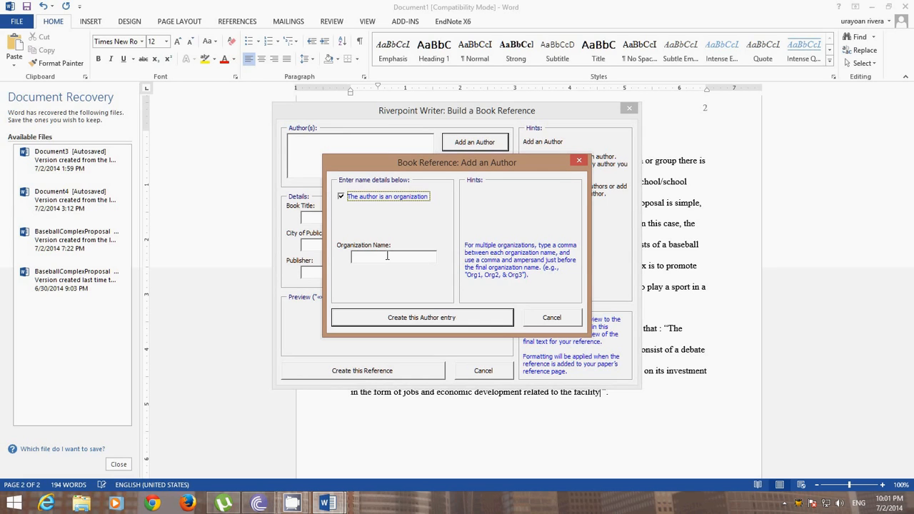
left_click(342, 198)
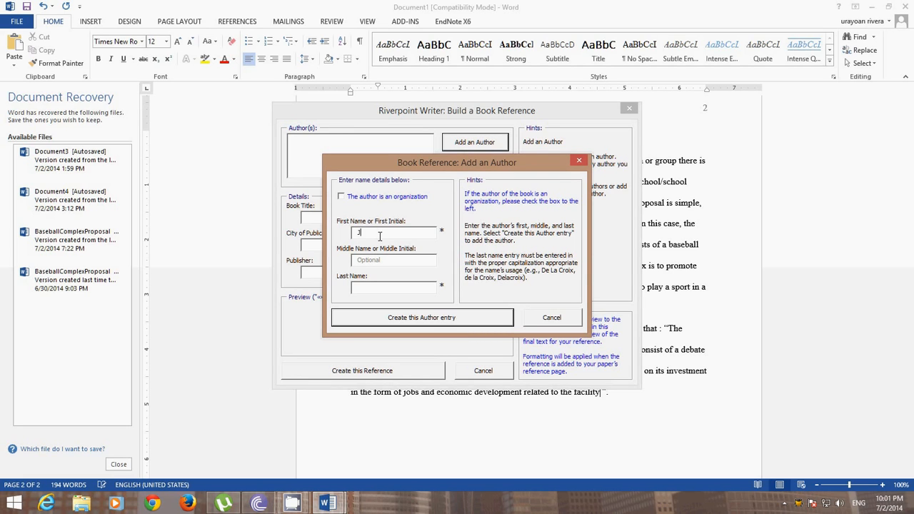
left_click(371, 259)
type("L")
type("Smith")
left_click(381, 318)
Enter "Sports Facilities" as the book title, 2014 as the publication year and New York as the city of publication
left_click(351, 215)
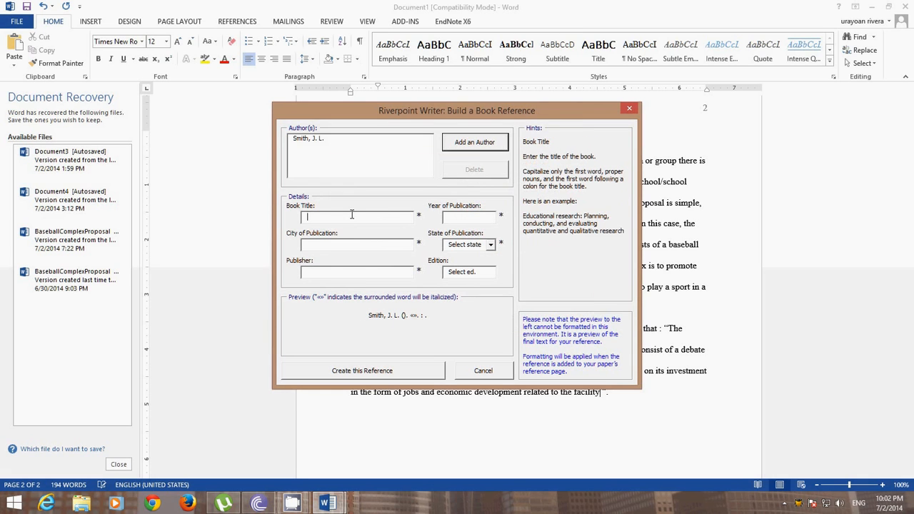
type("Sports Facilities")
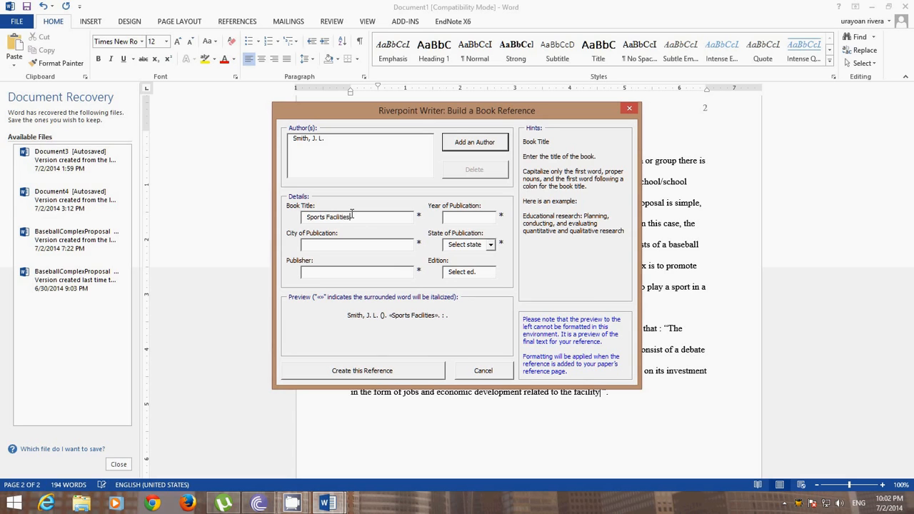
left_click(461, 221)
type("2014")
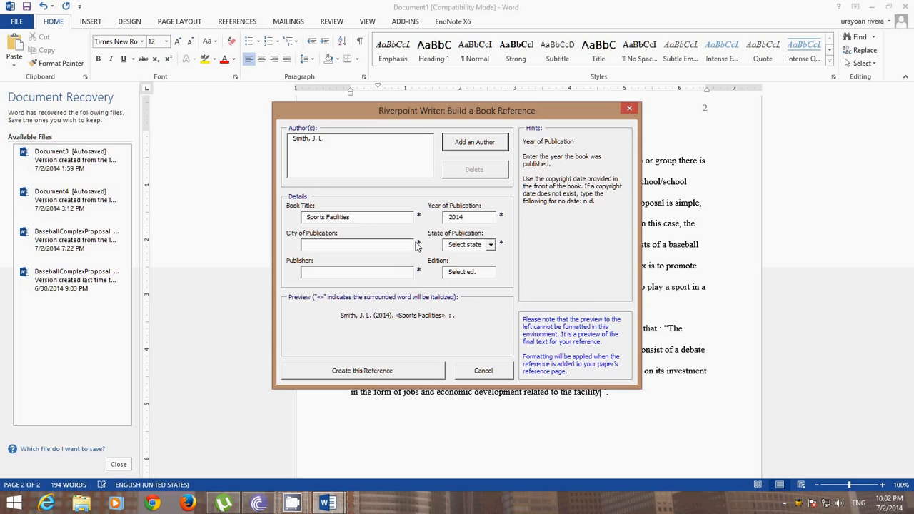
left_click(377, 242)
type("New York")
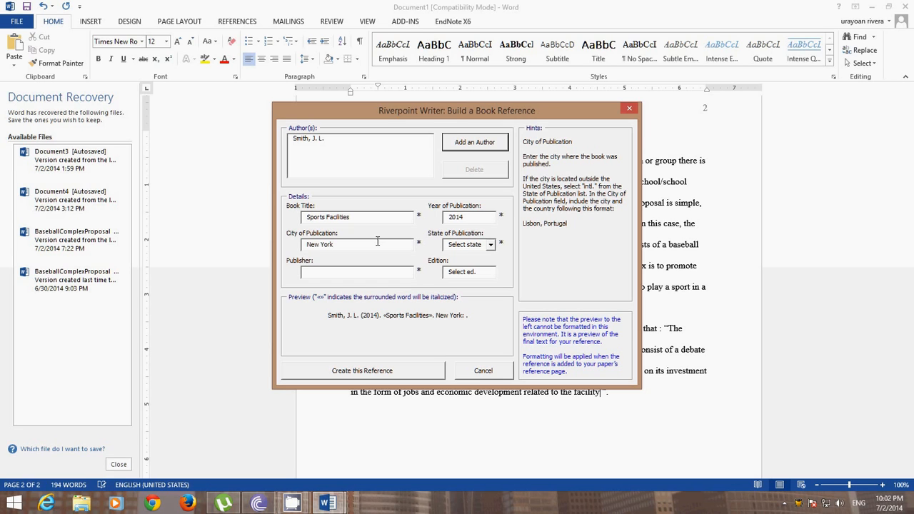
Set the book reference's state of publication to NY
left_click(486, 246)
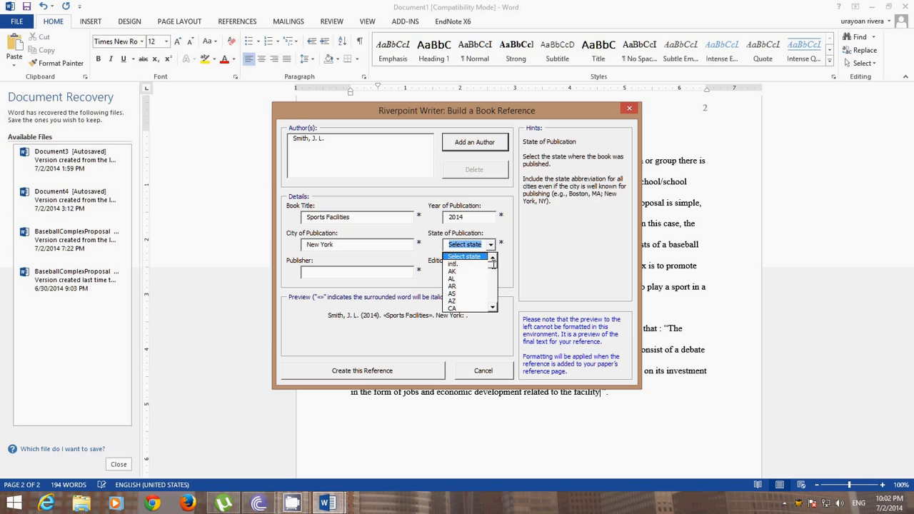
scroll(494, 267, "down", 15)
left_click(492, 258)
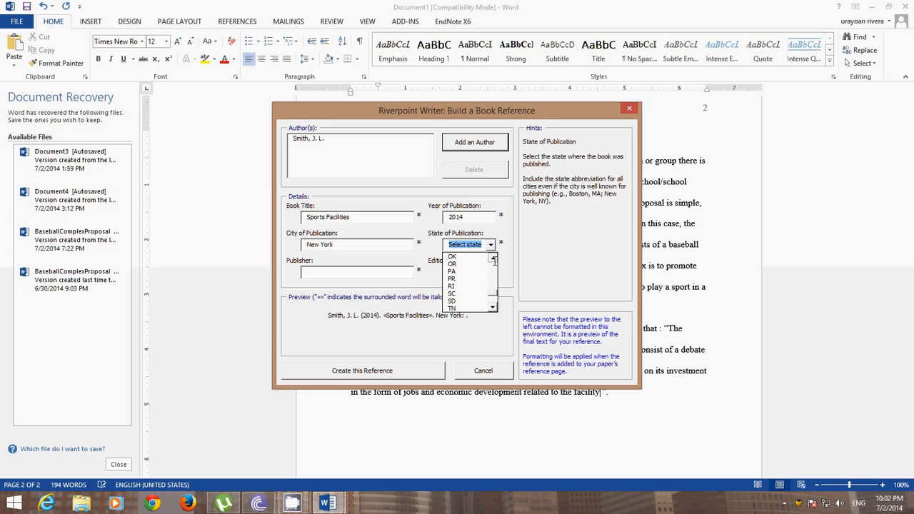
left_click(493, 258)
left_click(492, 258)
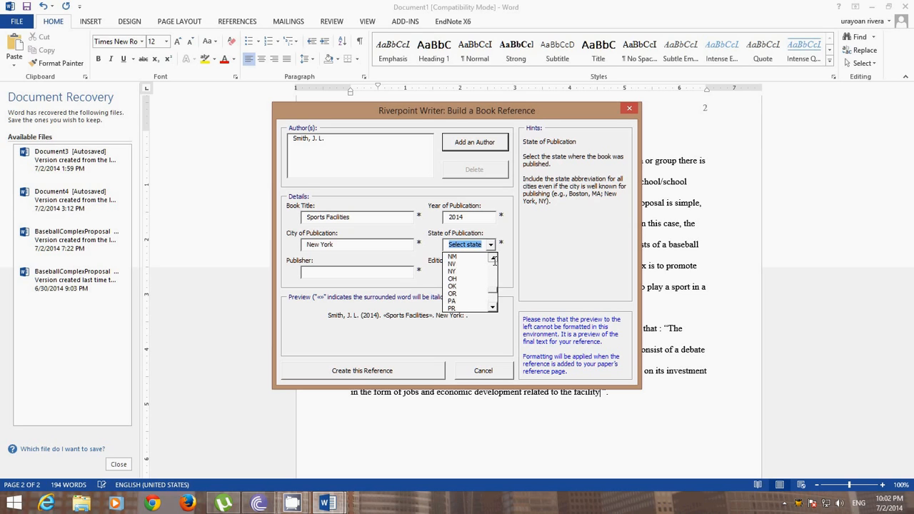
left_click(461, 271)
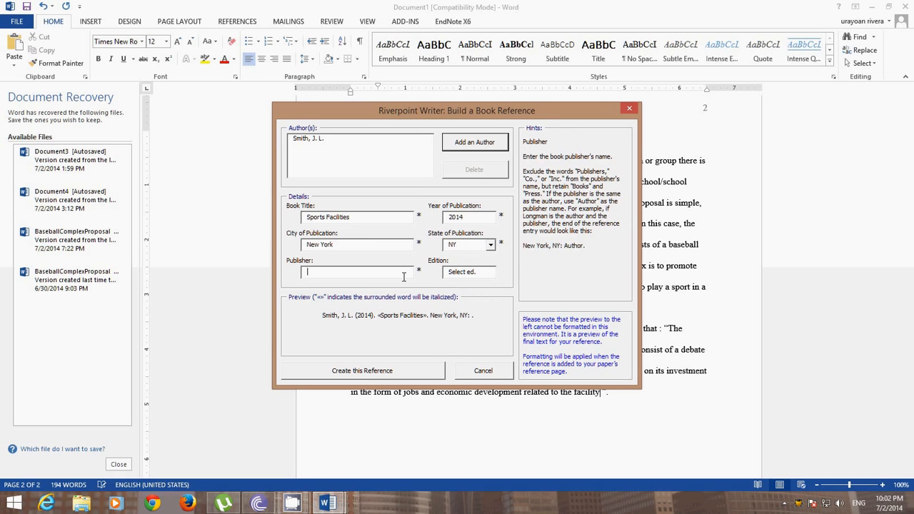
Enter McGraw Hill as publisher with the 2nd ed. edition, and create the reference on the paper's reference page
type("Mc")
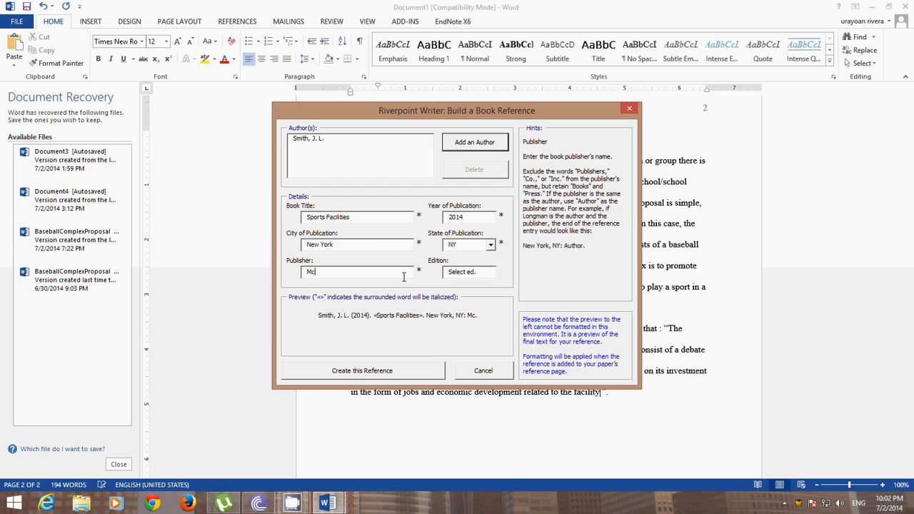
type("Graw Hil")
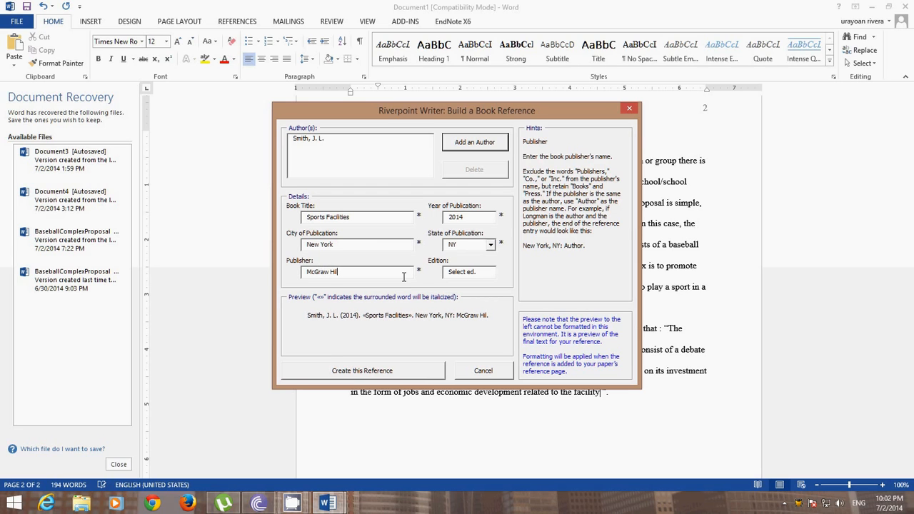
type("l")
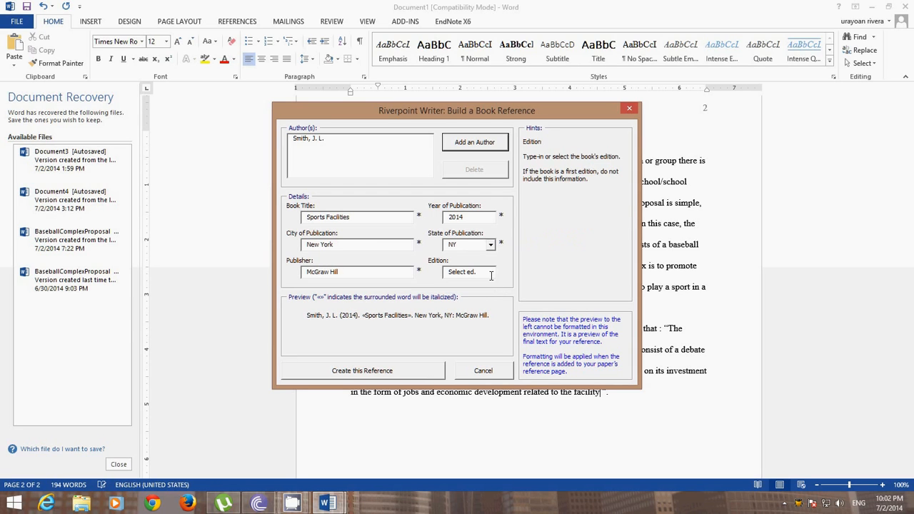
left_click(491, 274)
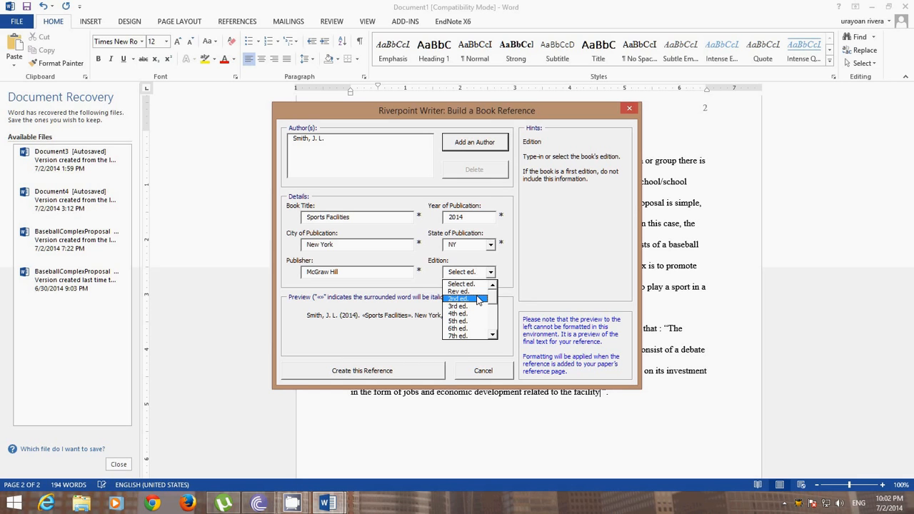
left_click(476, 299)
left_click(421, 370)
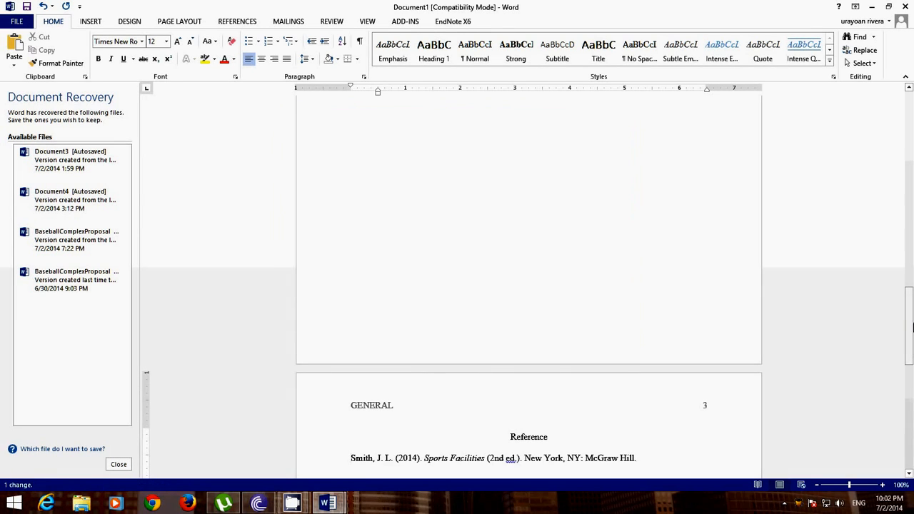
left_click_drag(910, 314, 911, 342)
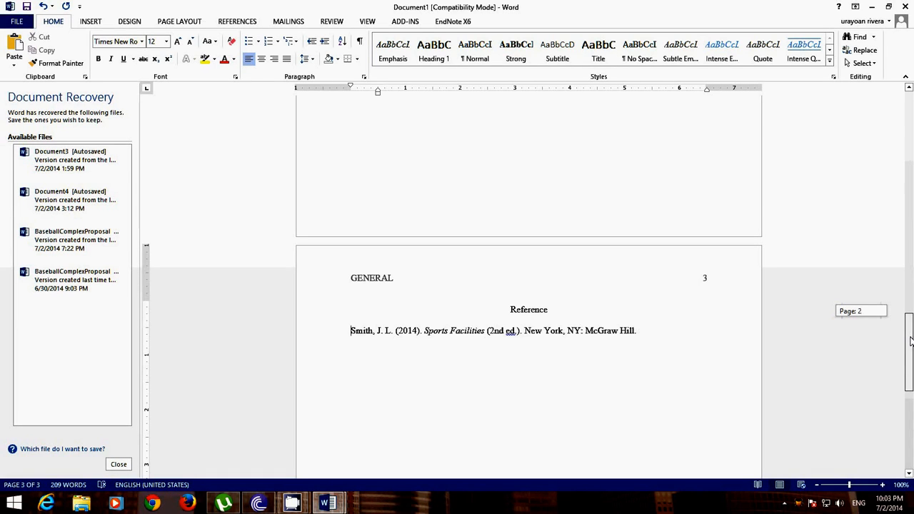
left_click_drag(909, 341, 910, 341)
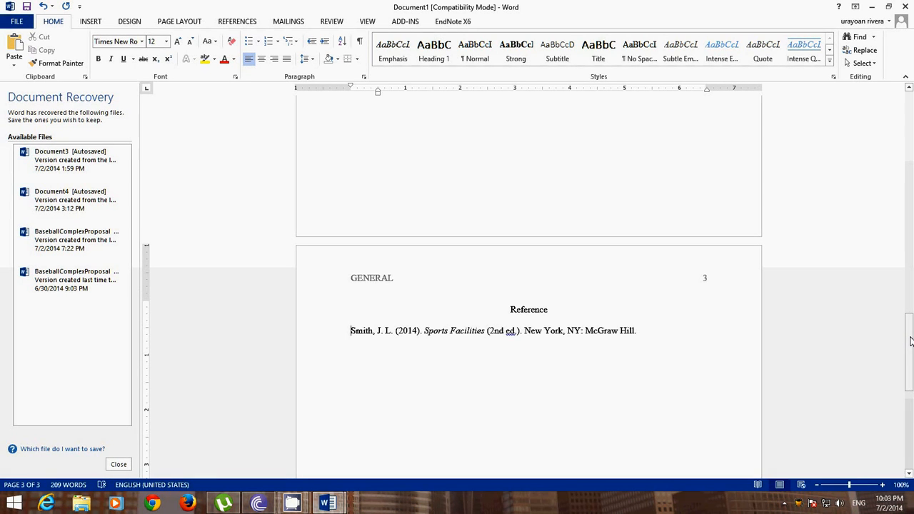
left_click_drag(910, 341, 908, 272)
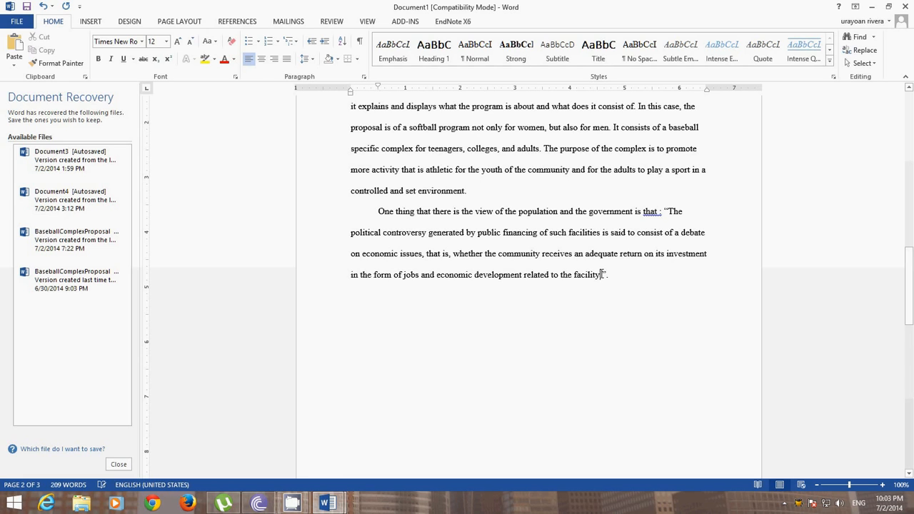
right_click(601, 274)
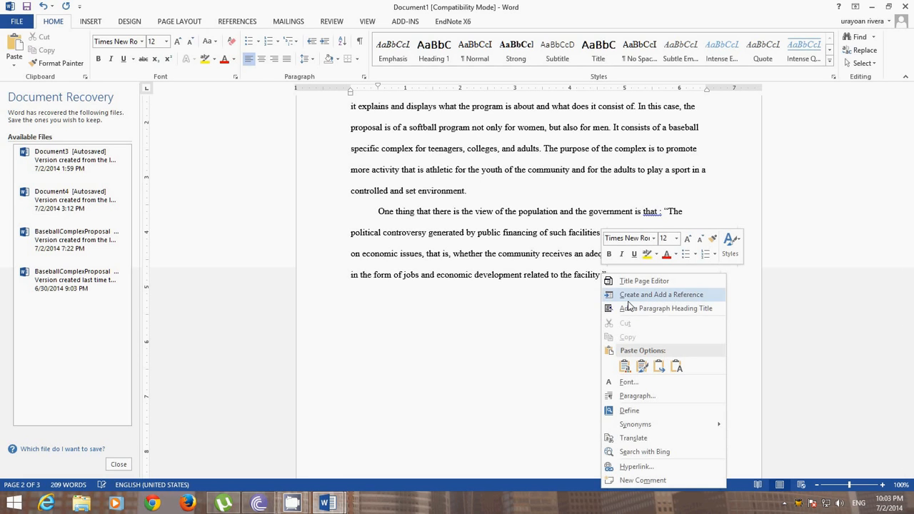
left_click(593, 320)
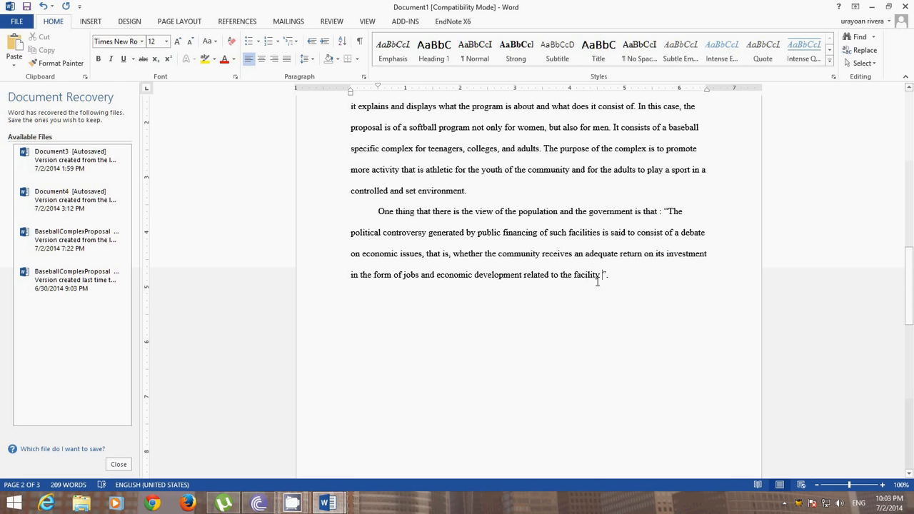
type("\"")
right_click(600, 277)
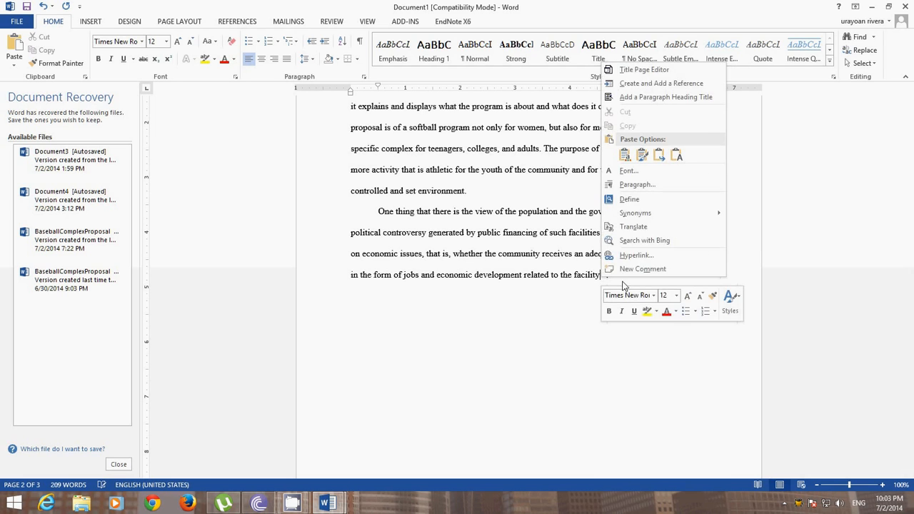
left_click(625, 282)
left_click(626, 282)
Delete the closing quotation mark after "facility", leaving a space before the final period of the second paragraph
key("BackSpace")
key("BackSpace")
key("BackSpace")
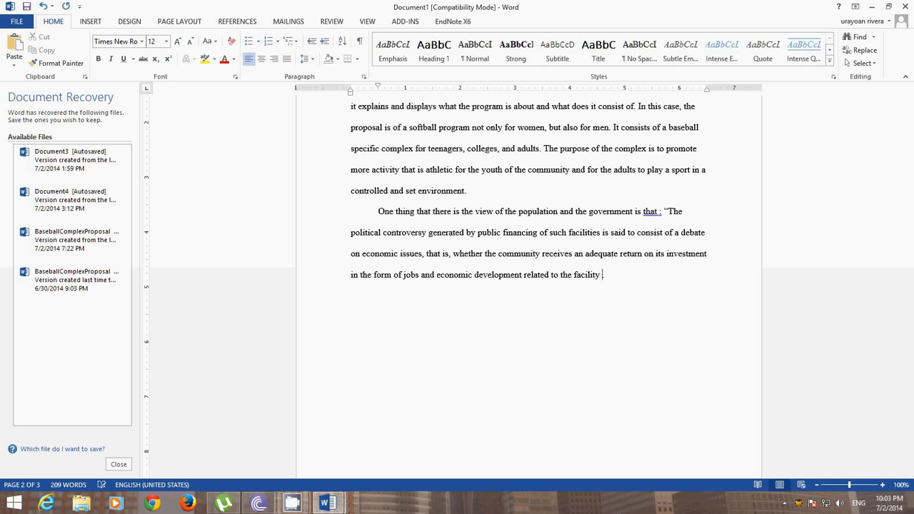
right_click(601, 276)
left_click(595, 296)
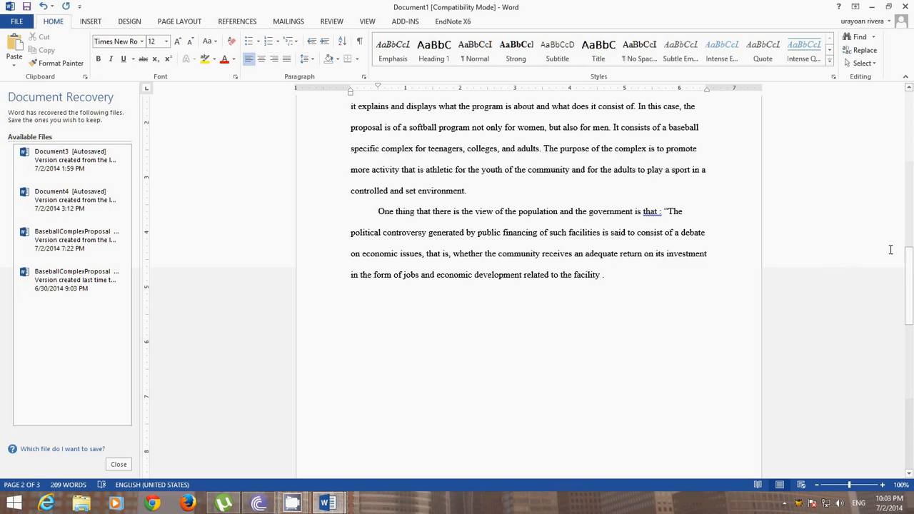
Insert the in-text citation for the Sports Facilities book after "that" in the second paragraph's first sentence
right_click(657, 216)
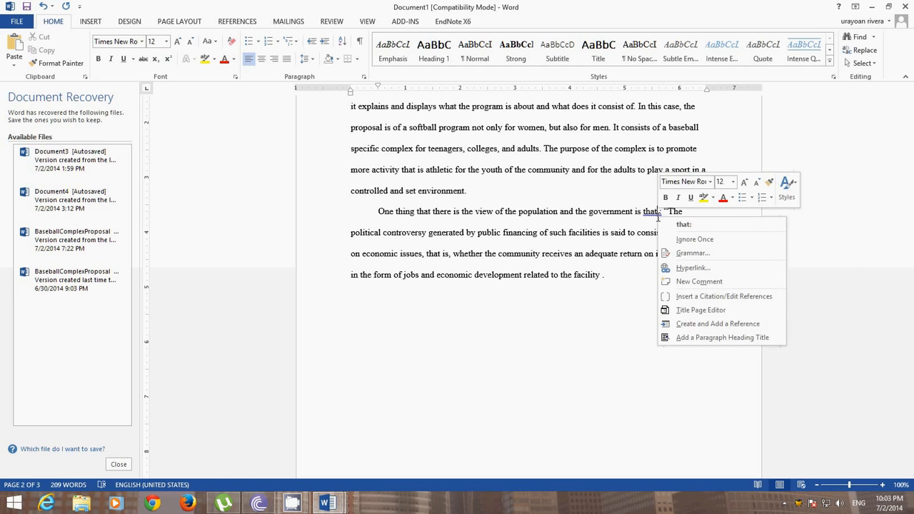
left_click(690, 296)
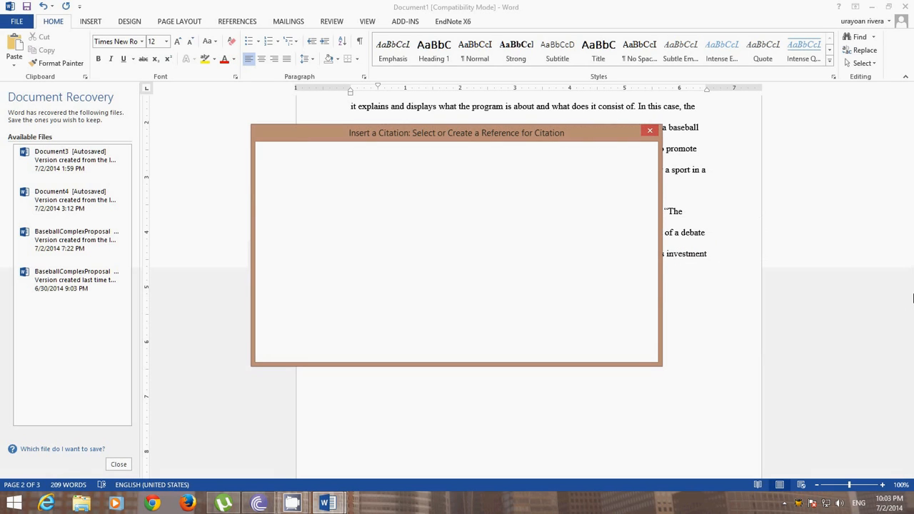
double_click(349, 161)
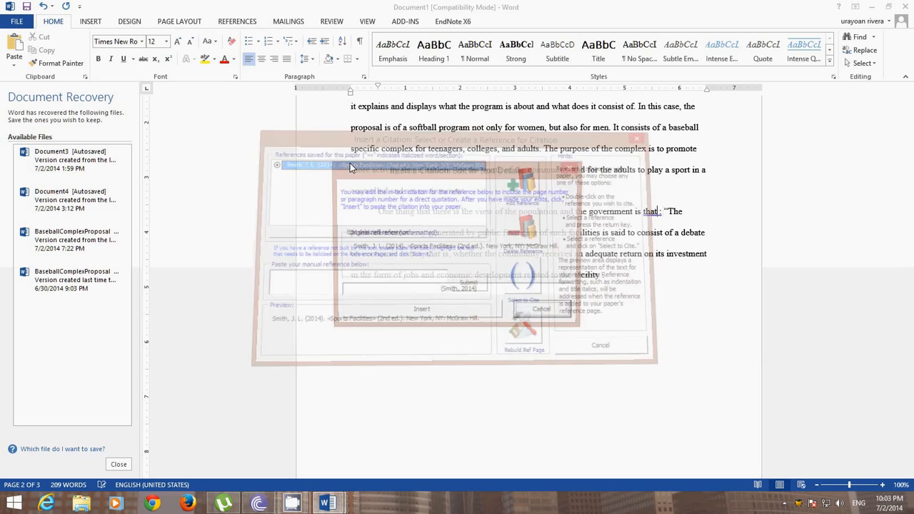
left_click(441, 314)
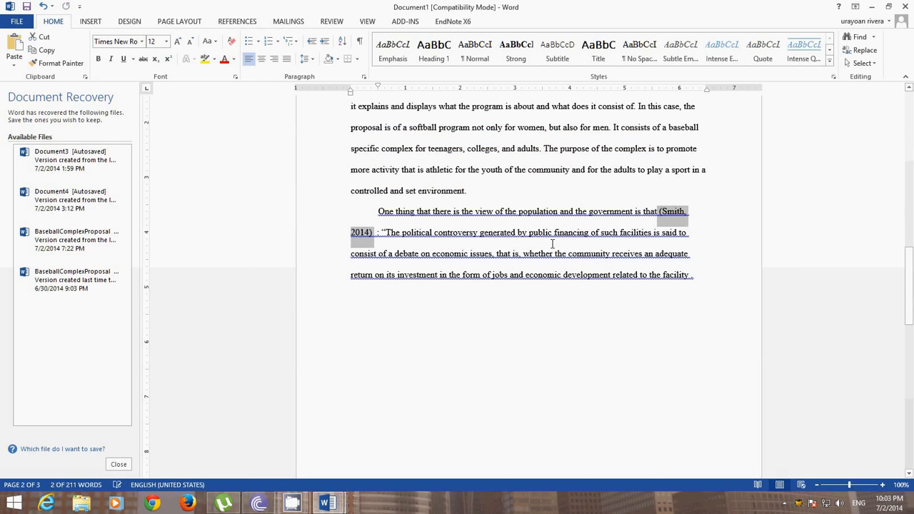
Copy the in-text citation placed after "that" and delete it from that spot
mouse_move(661, 213)
left_mouse_down()
mouse_move(677, 212)
mouse_move(668, 213)
left_mouse_up()
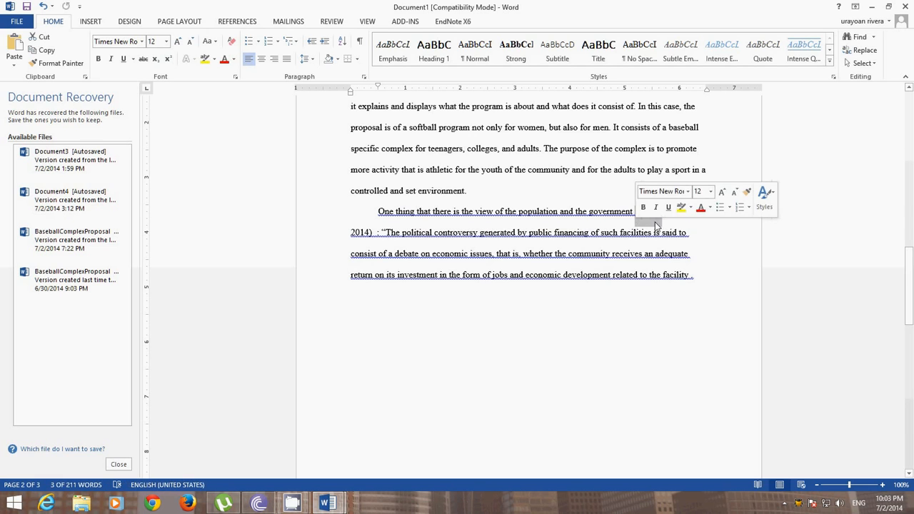
left_click(657, 214)
left_click_drag(659, 212, 373, 240)
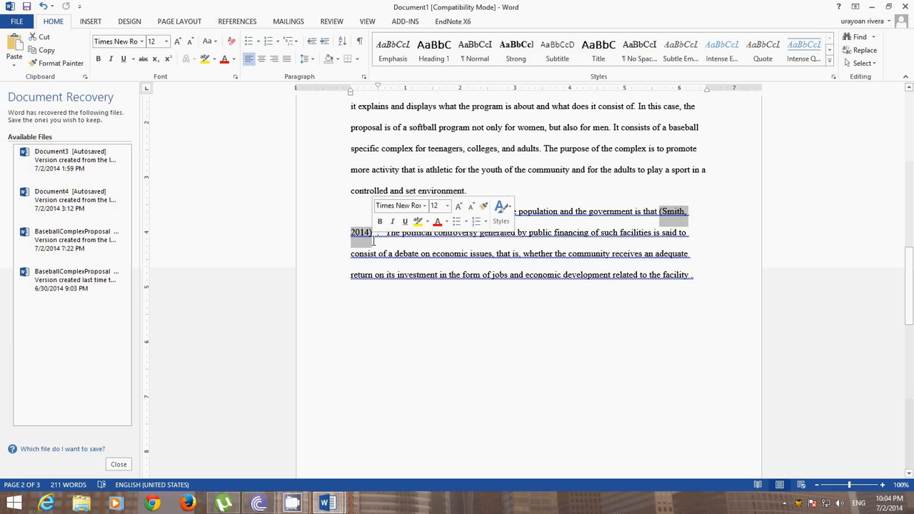
key("ctrl+c")
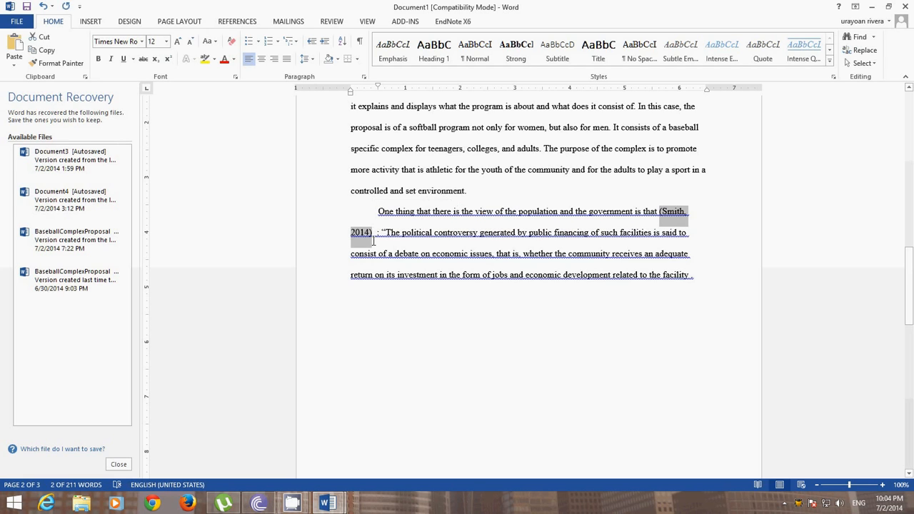
key("Delete")
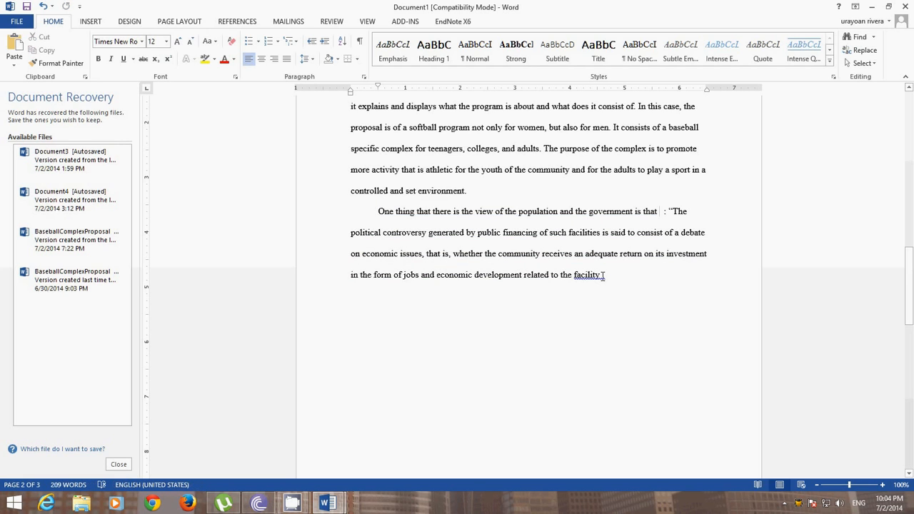
Paste the citation before the final period after "facility", followed by a closing quotation mark, and start a new paragraph
left_click(603, 275)
key("ctrl+v")
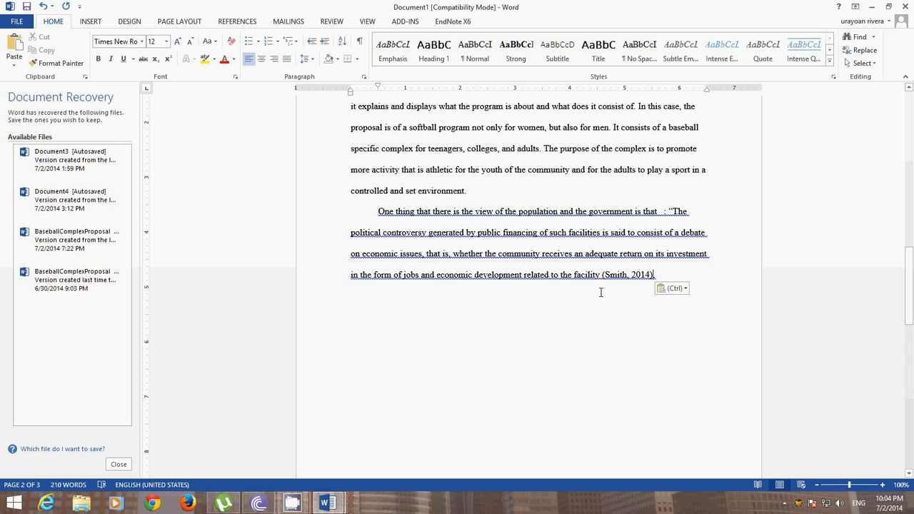
type("\"")
key("Return")
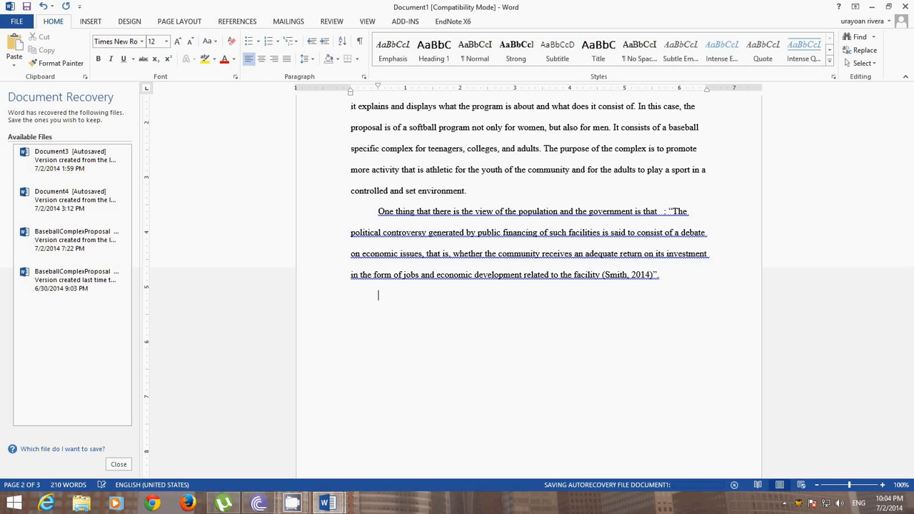
Open the autosaved Document4 from the recovered files
left_click(330, 498)
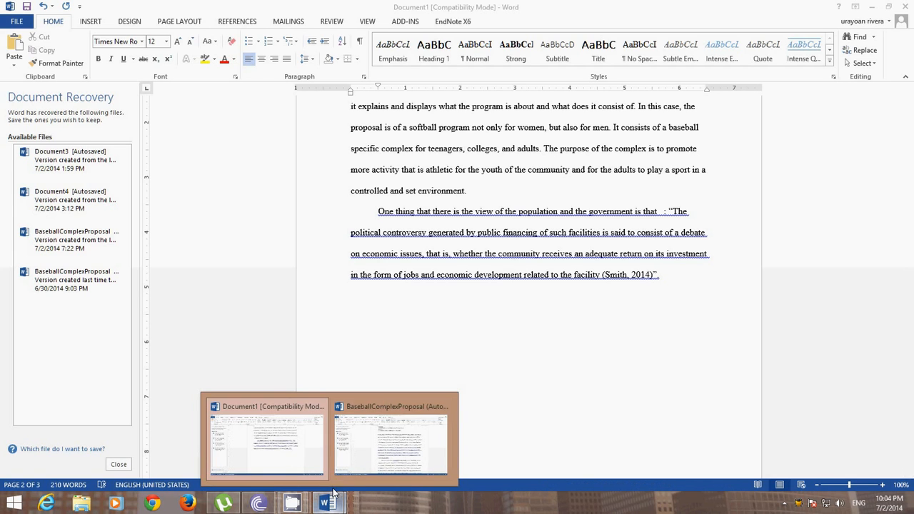
left_click(288, 442)
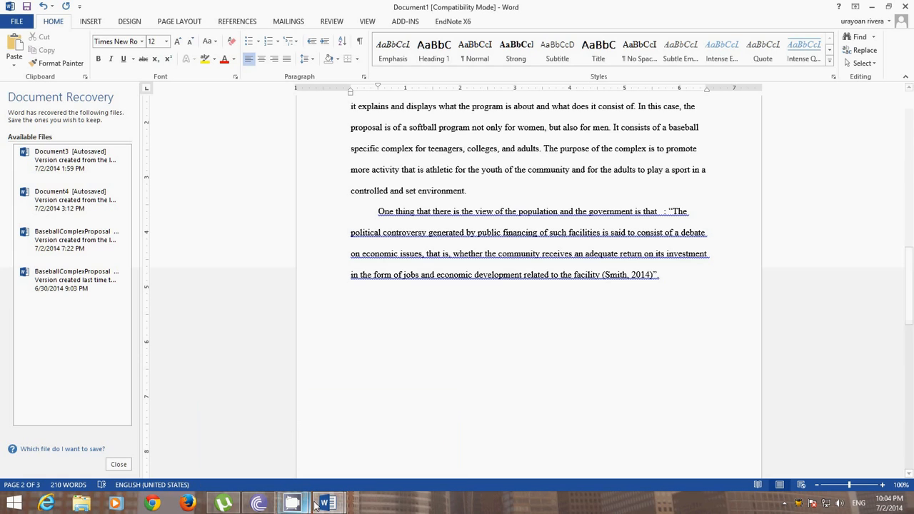
left_click(328, 503)
left_click(260, 442)
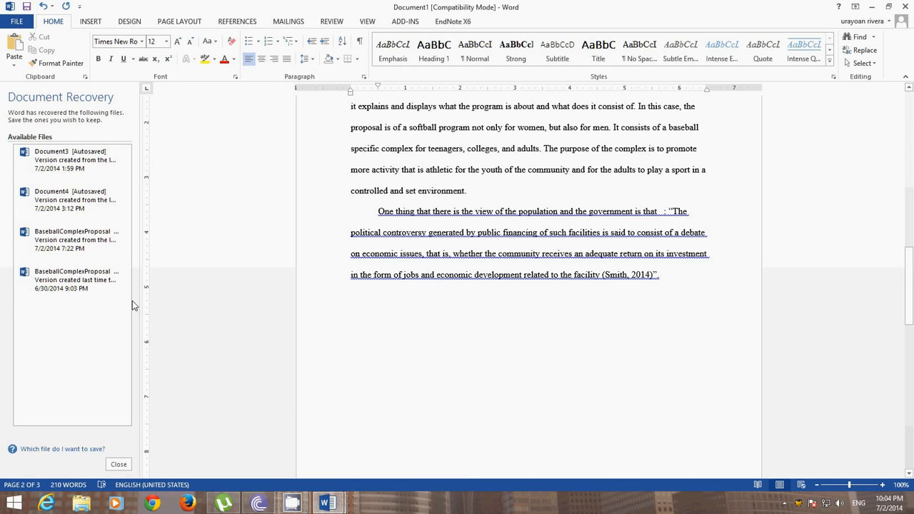
left_click(65, 211)
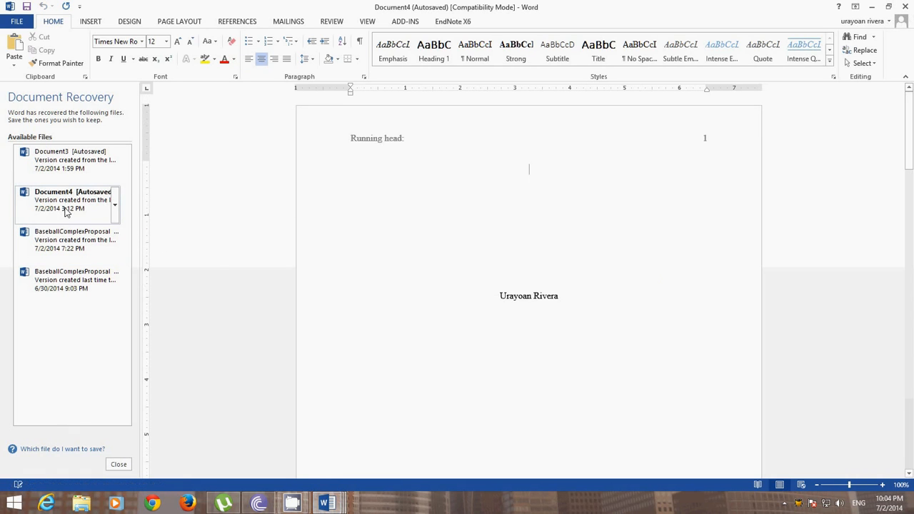
Copy the passage from "In symposium" through "extenuating circumstances." in the recovered Document4 and paste it into Document1's empty third paragraph
left_click_drag(906, 114, 902, 222)
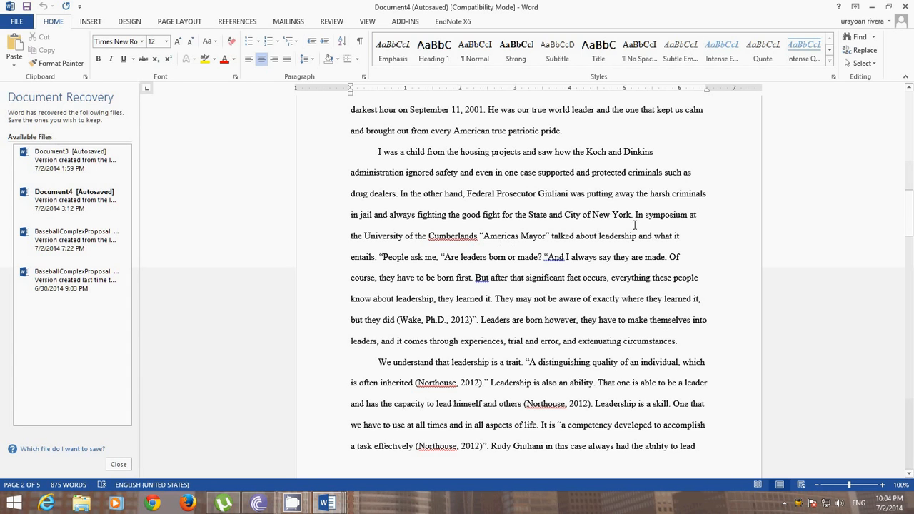
left_click_drag(635, 214, 680, 337)
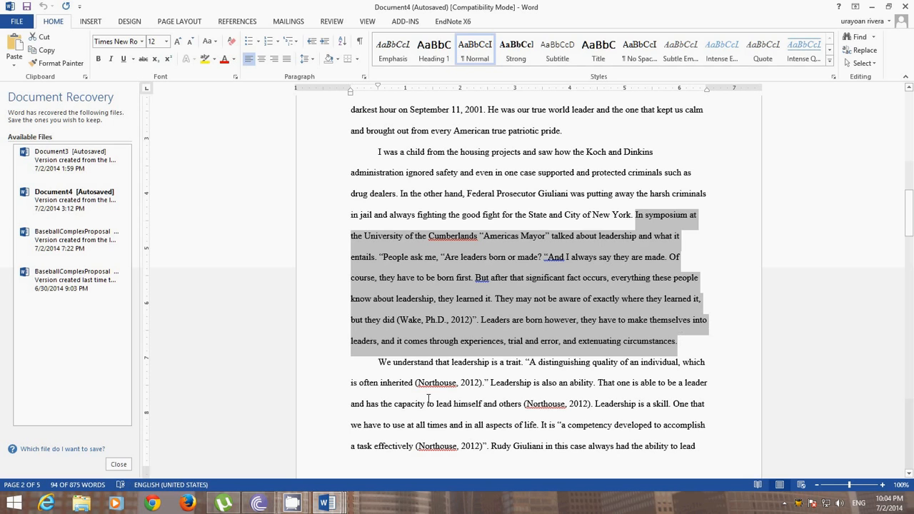
left_click(327, 503)
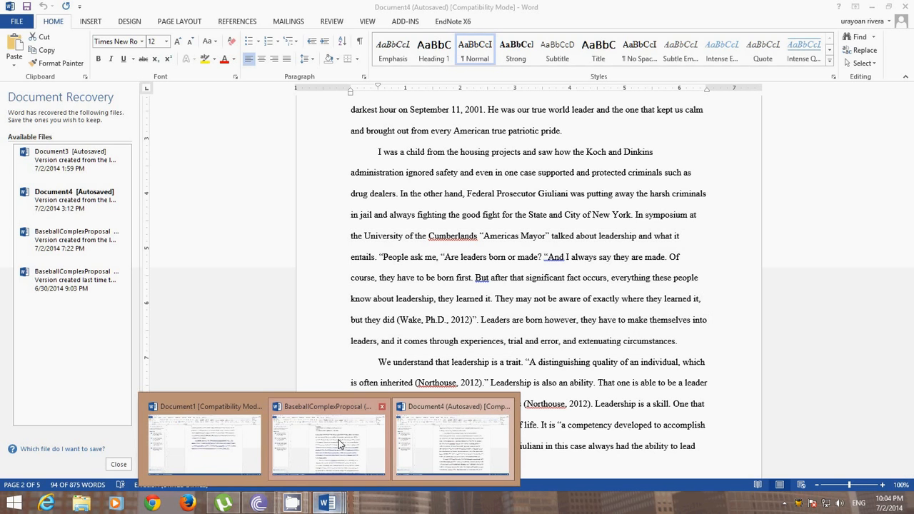
left_click(241, 455)
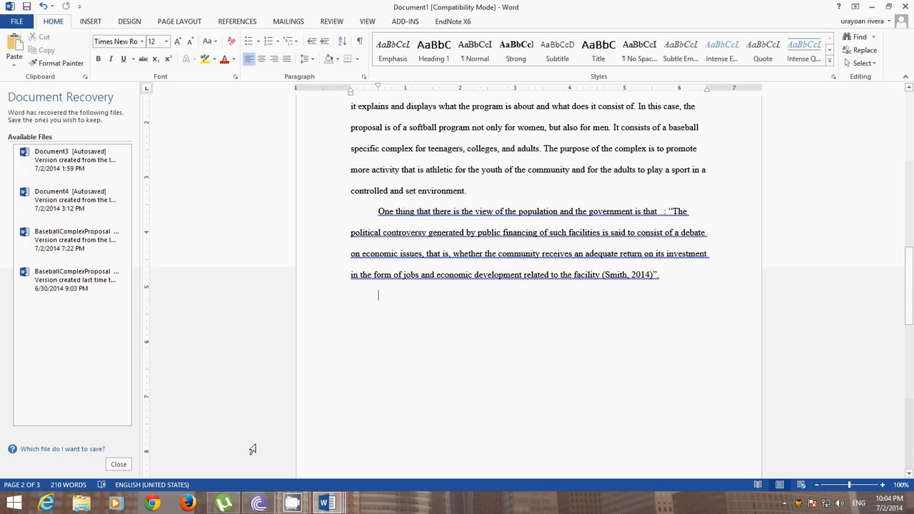
key("ctrl+v")
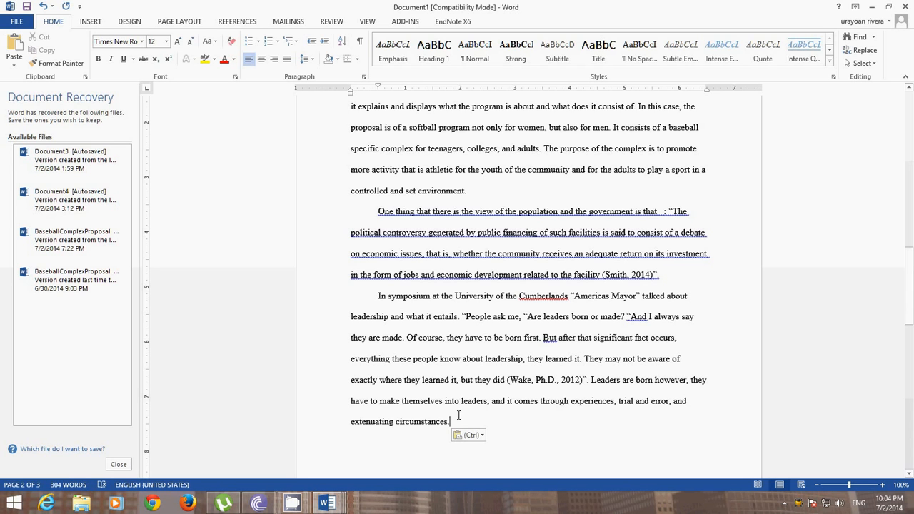
Delete the existing in-text citation after "but they did" in the pasted paragraph
mouse_move(588, 380)
left_mouse_down()
mouse_move(508, 380)
mouse_move(587, 382)
mouse_move(581, 397)
mouse_move(582, 389)
left_mouse_up()
left_click(508, 379)
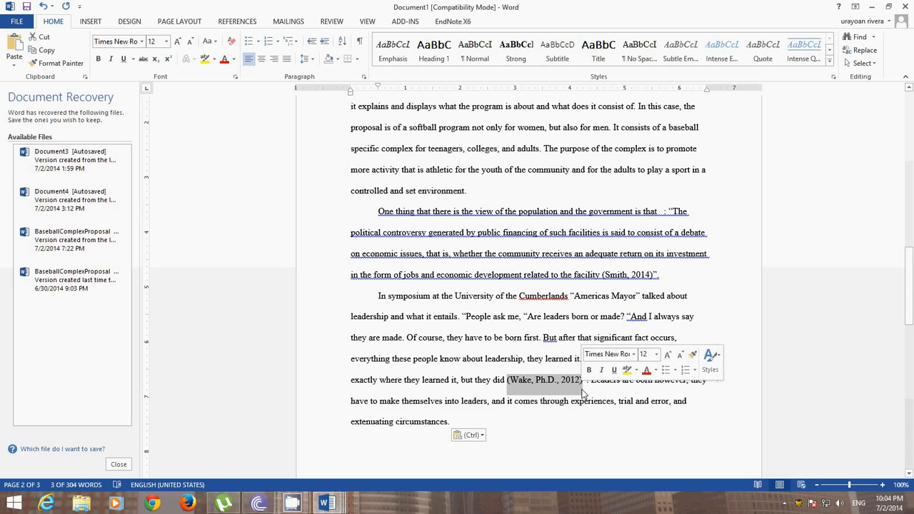
key("Delete")
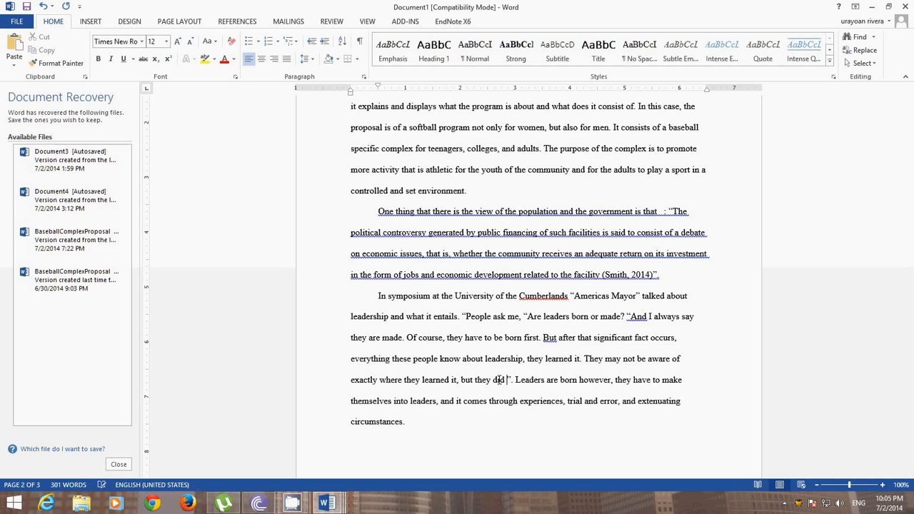
Start a journal reference from the end of the pasted quotation and add the author's first initial and last name
right_click(510, 382)
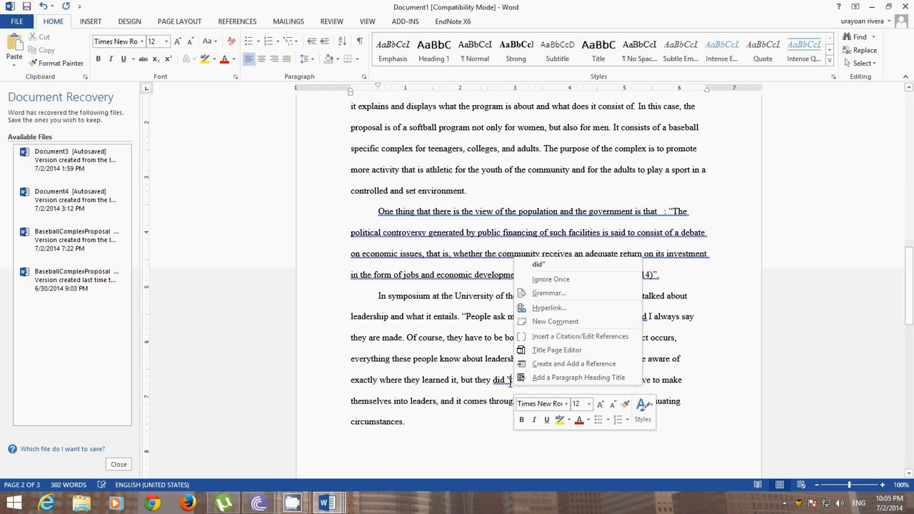
left_click(558, 367)
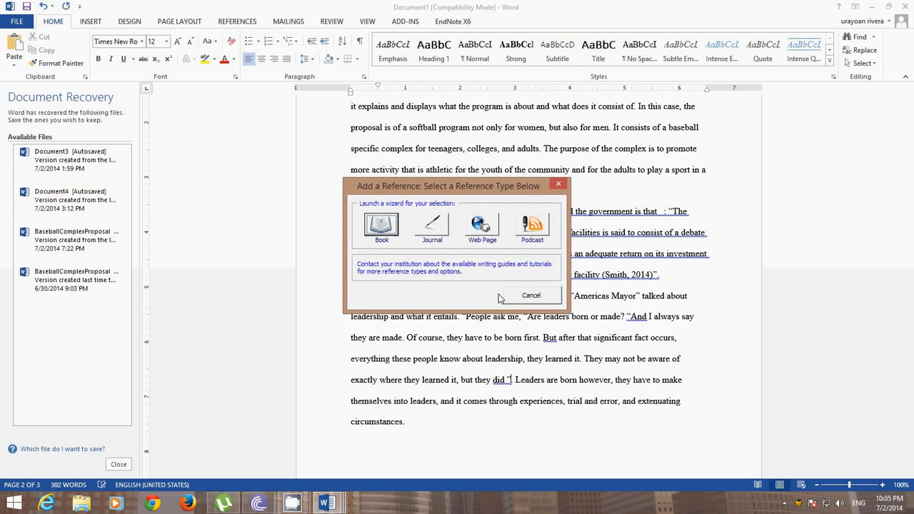
left_click(431, 229)
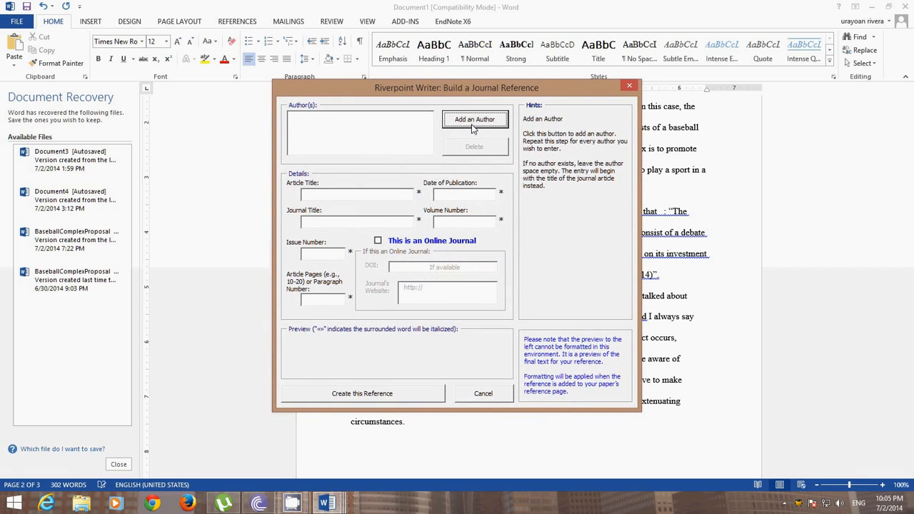
left_click(472, 129)
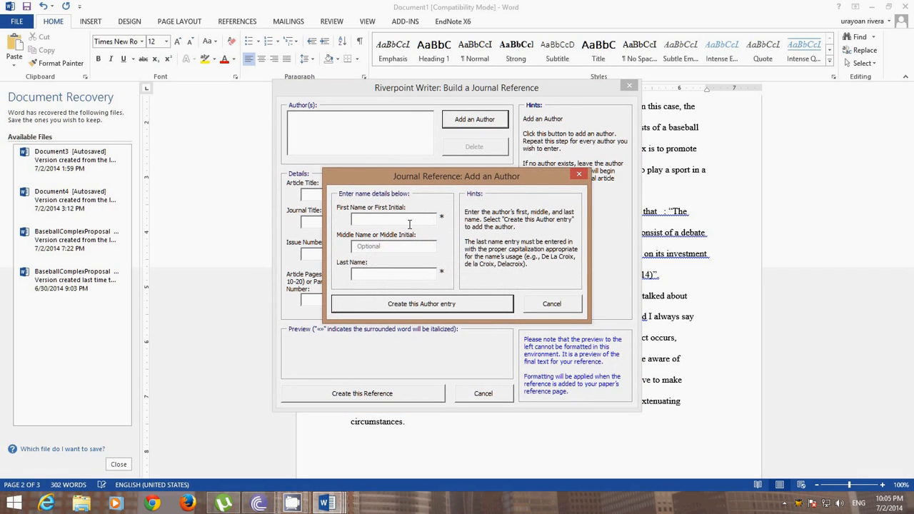
left_click(376, 274)
type("Jones")
left_click(386, 314)
Fill in the journal reference with article title "Leadership", publication date "2014, April" and journal title "Leadership Progress"
left_click(345, 194)
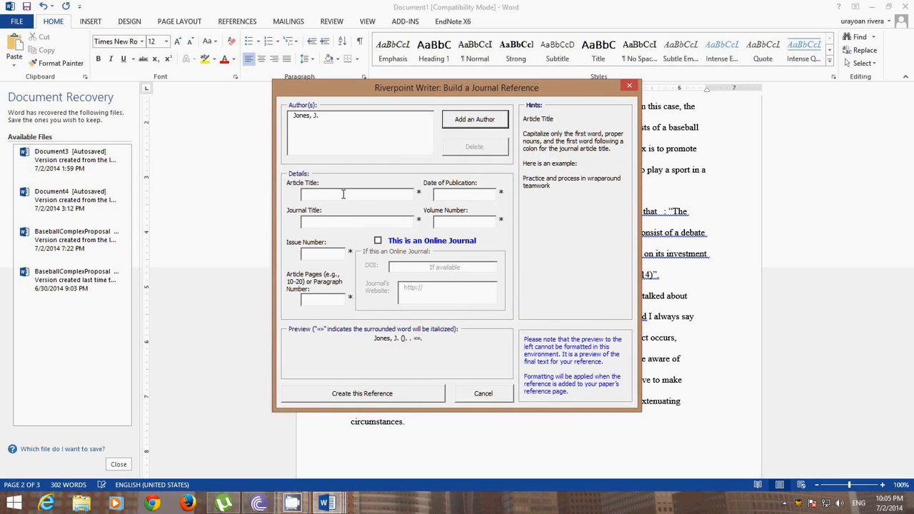
type("Leadership")
left_click(450, 194)
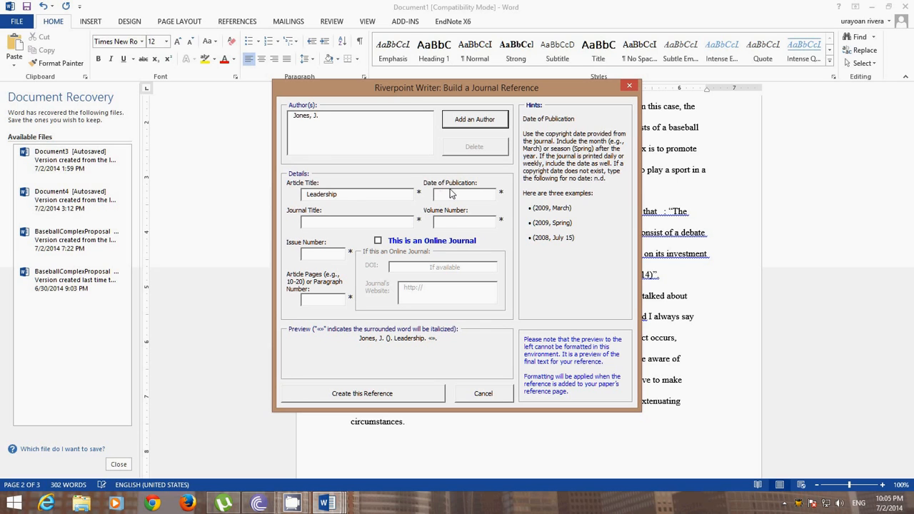
type("2014,")
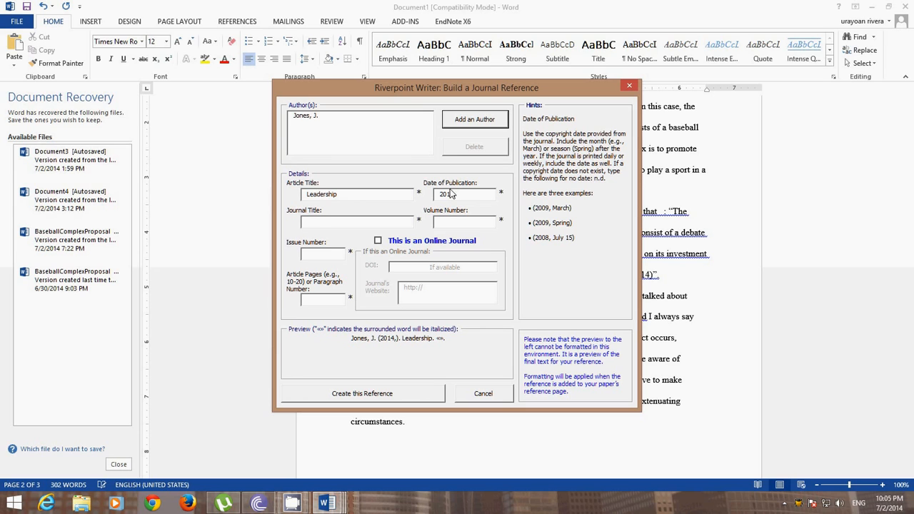
type(" April")
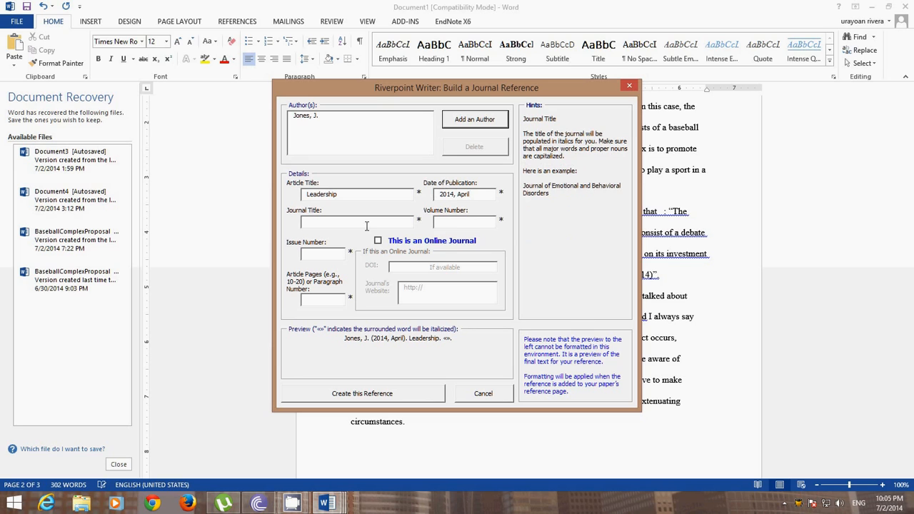
type("). Leadersh")
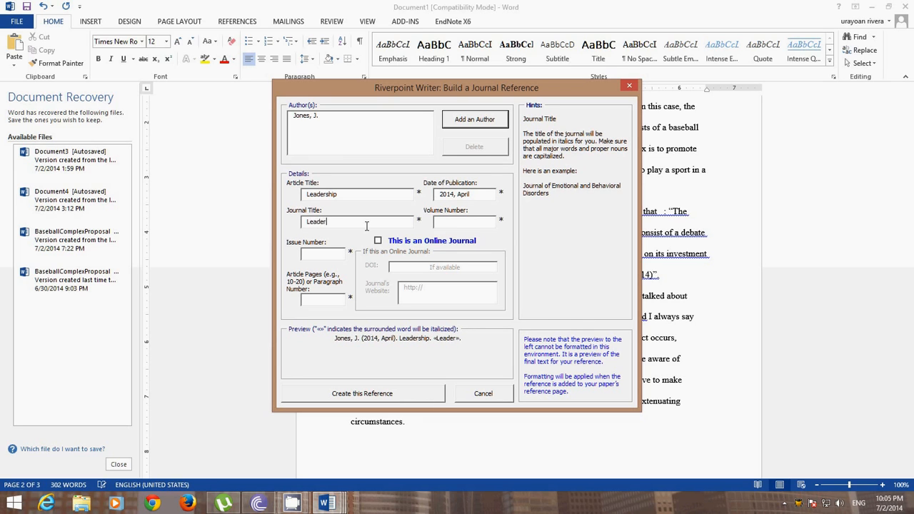
type("ip. «Leadership Pro")
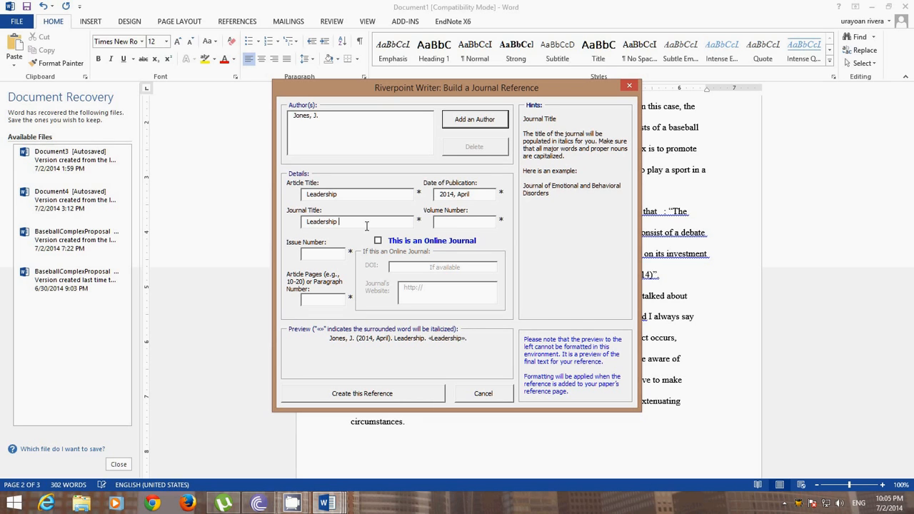
type("gress")
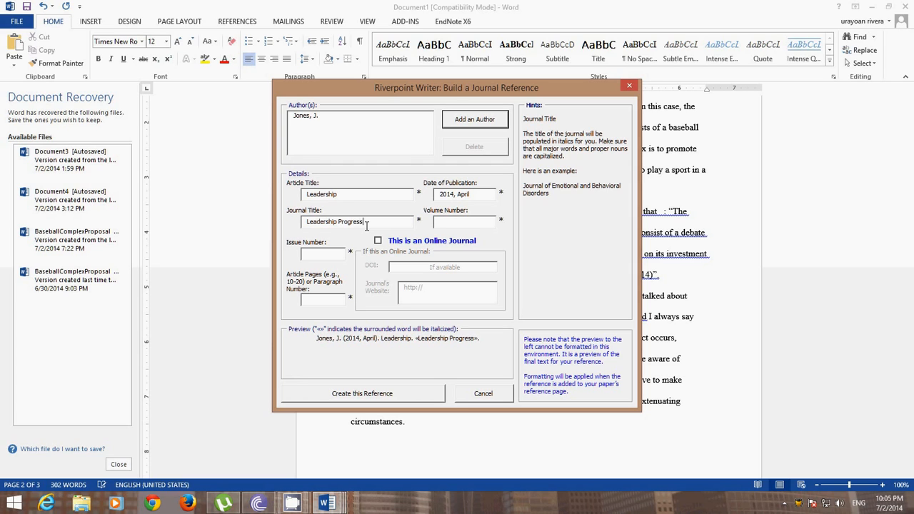
Set the journal's volume number to 4, issue number to 4 and article pages to 100-125
left_click(468, 220)
type("4")
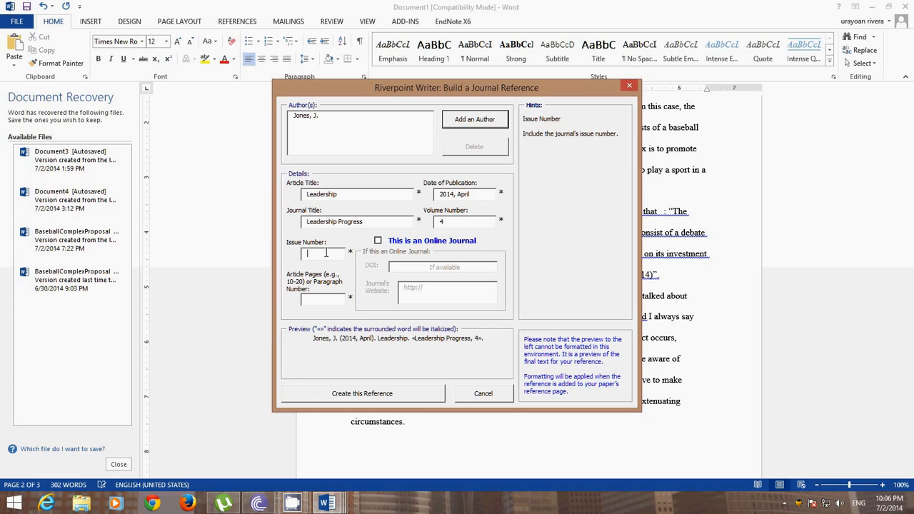
type("4")
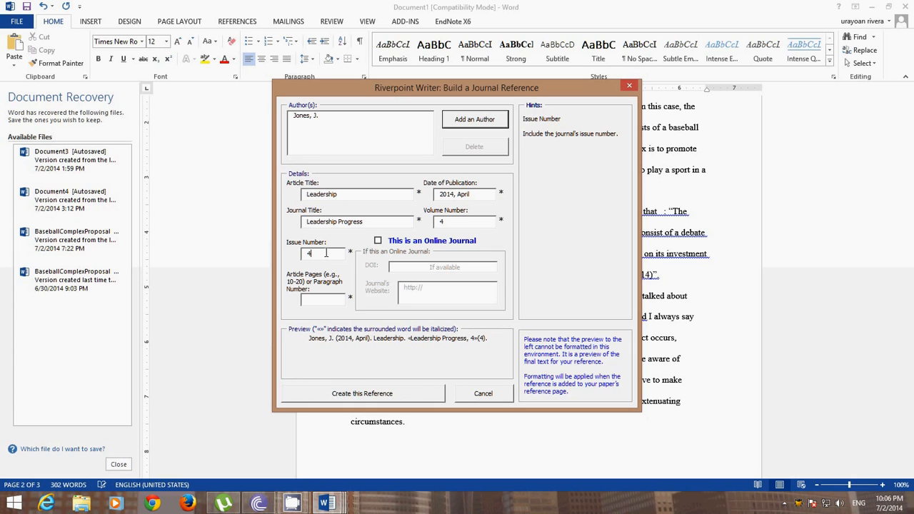
left_click(334, 299)
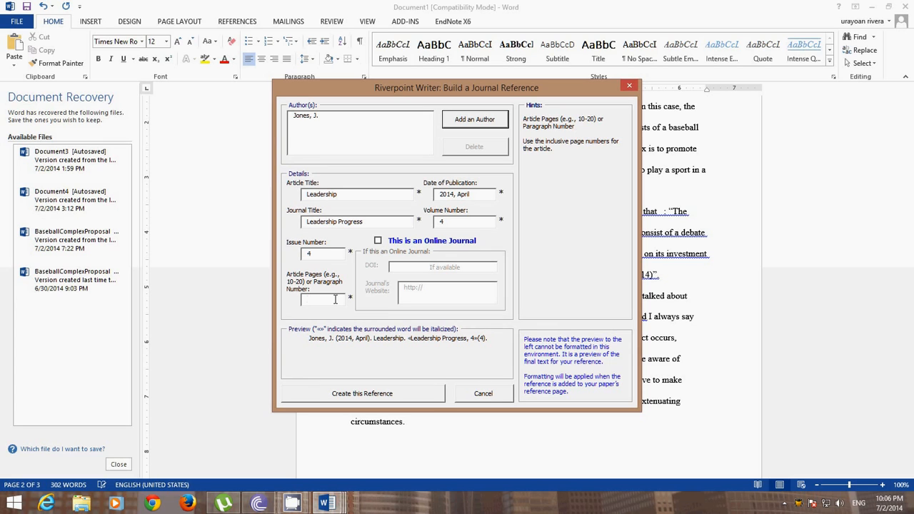
type("100-12")
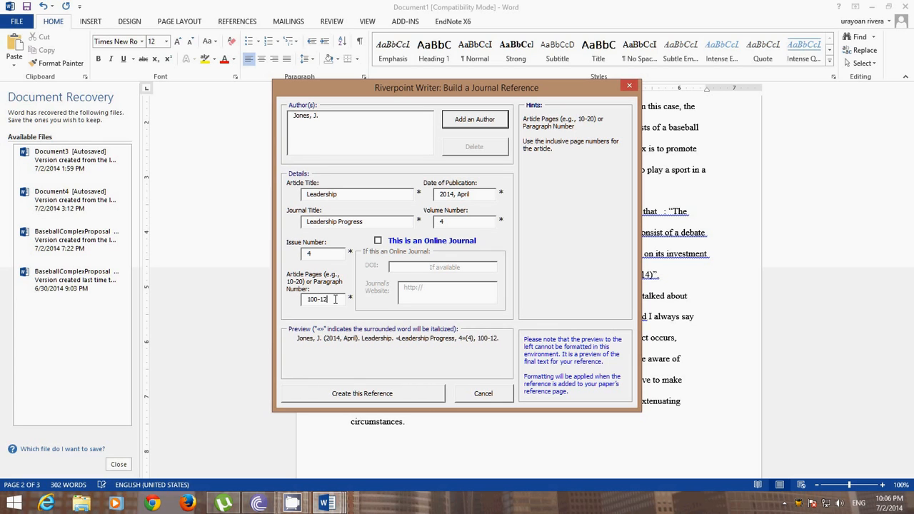
type("5")
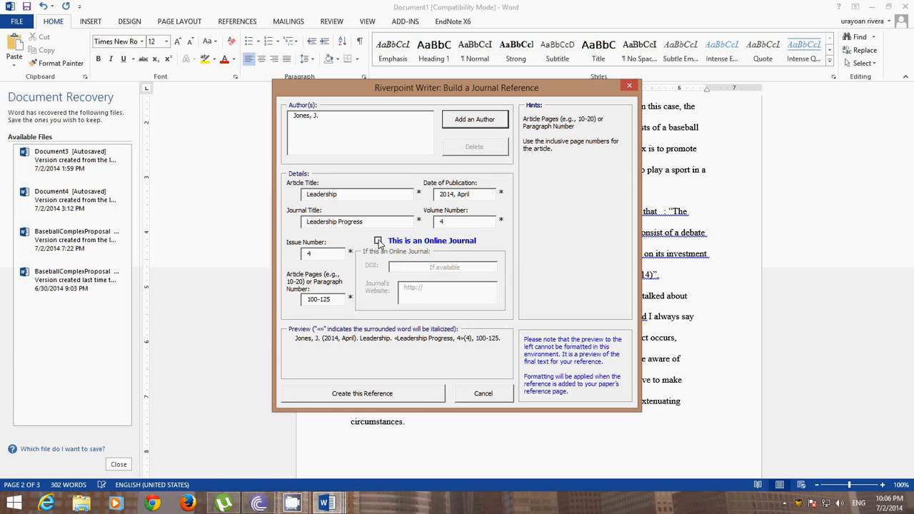
Mark the source as an online journal with DOI 20140404 and create the reference
left_click(378, 242)
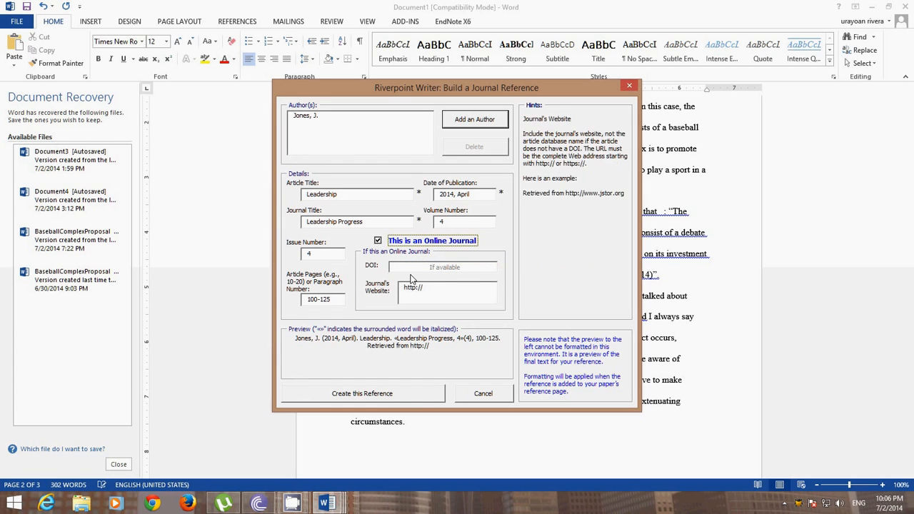
left_click(410, 270)
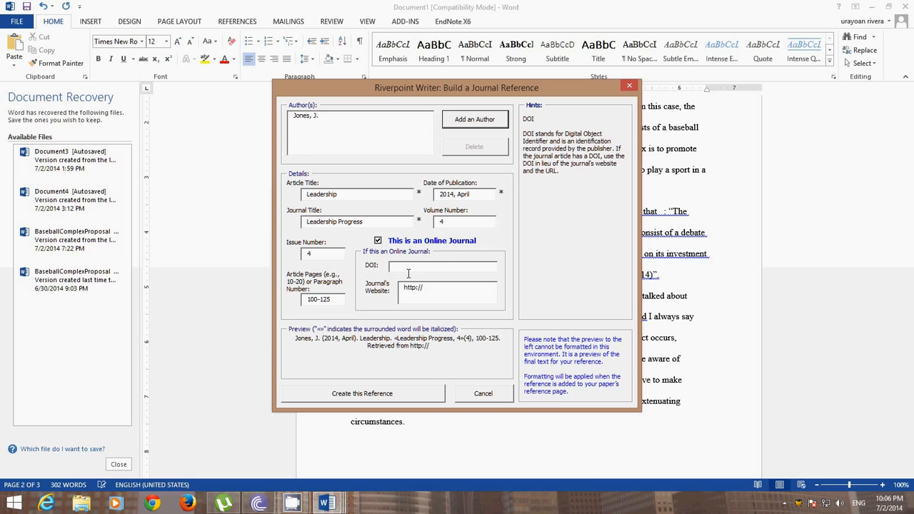
type("2014")
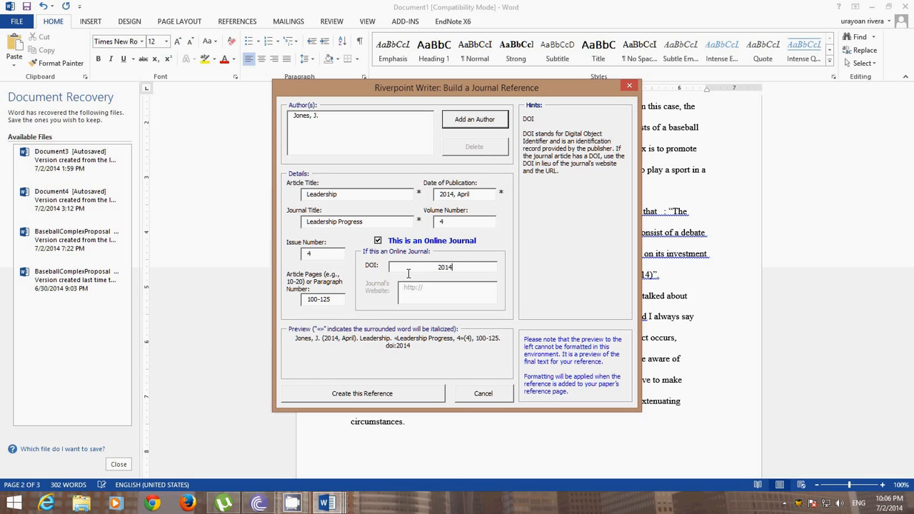
type("0404")
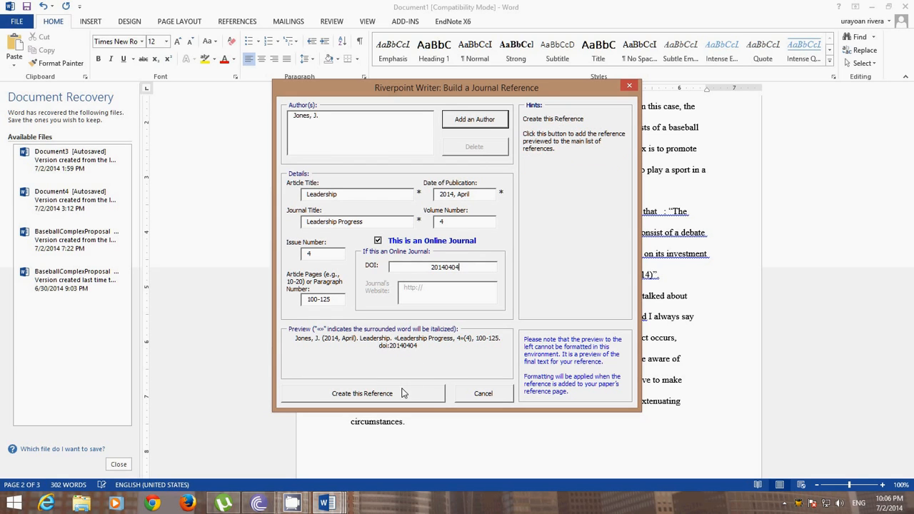
left_click(391, 393)
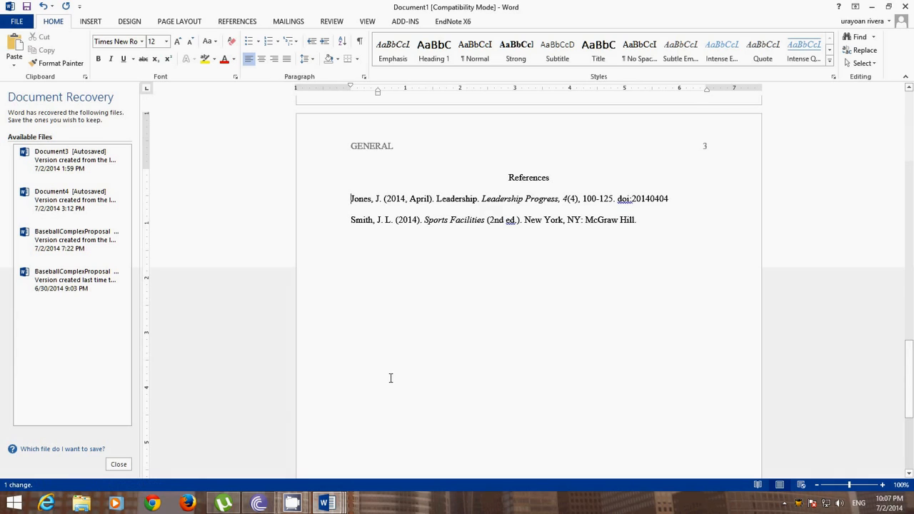
Start a podcast reference from the end of the last body paragraph, just before the period after "circumstances"
left_click(349, 201)
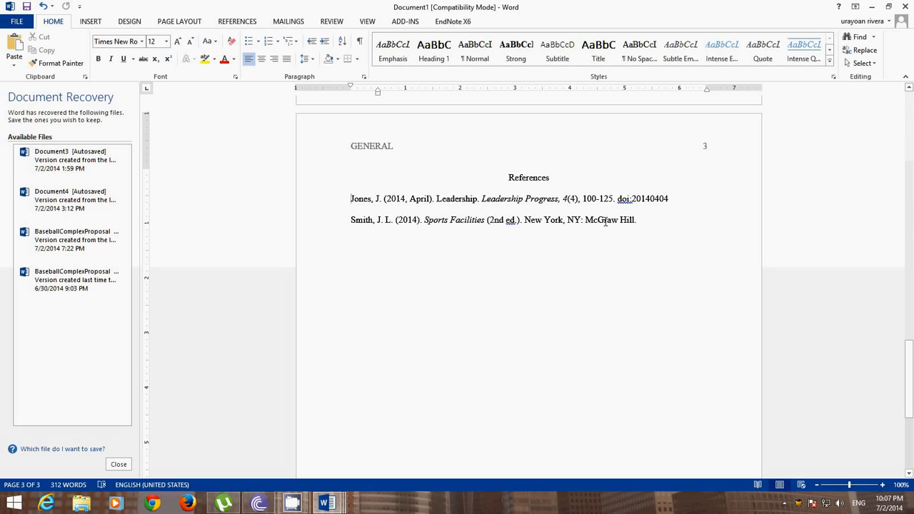
left_click_drag(910, 348, 905, 275)
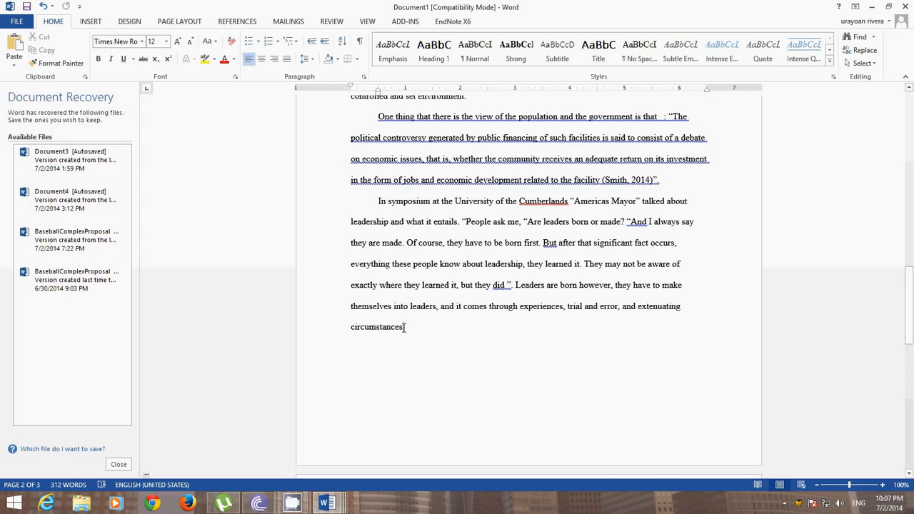
left_click(404, 327)
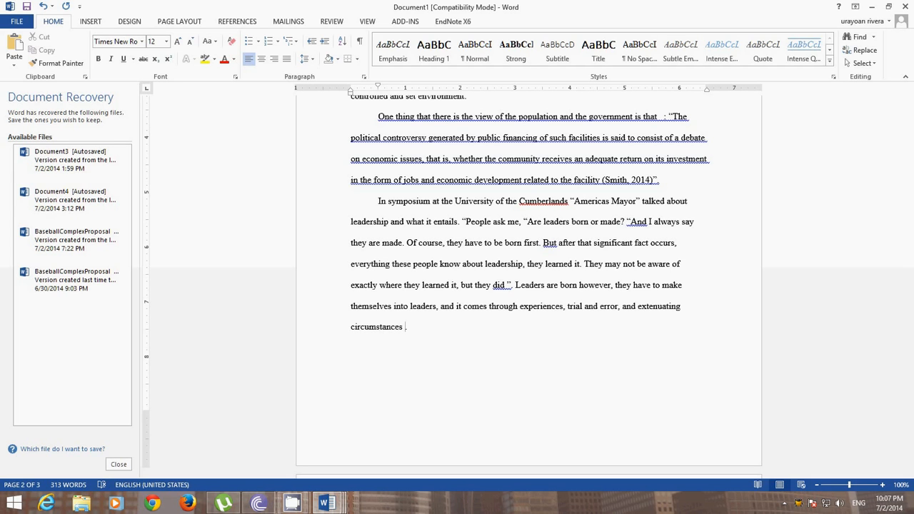
right_click(405, 327)
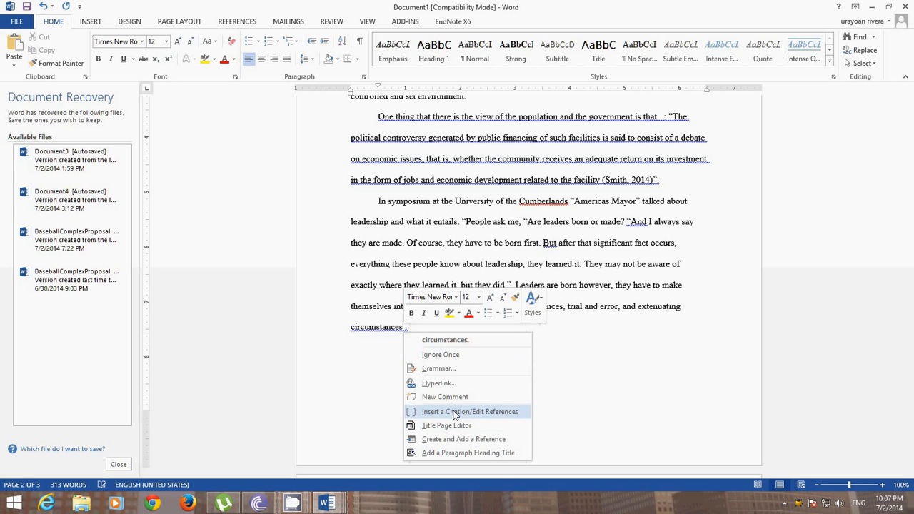
left_click(454, 438)
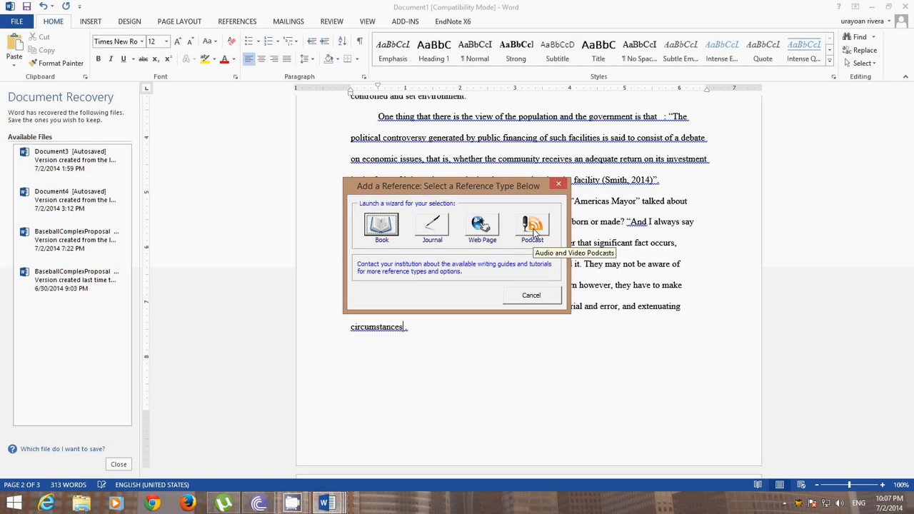
left_click(533, 226)
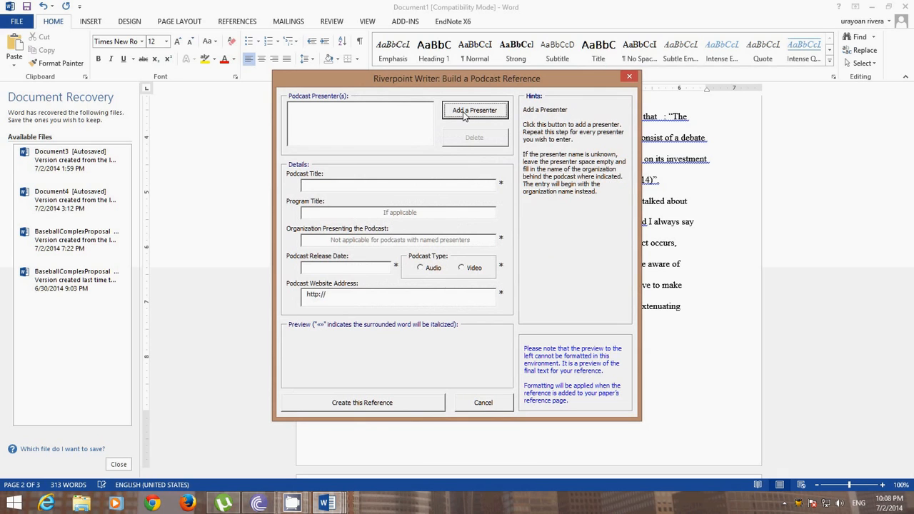
Add a podcast presenter with first initial W, last name Gates and function Speaker
left_click(464, 115)
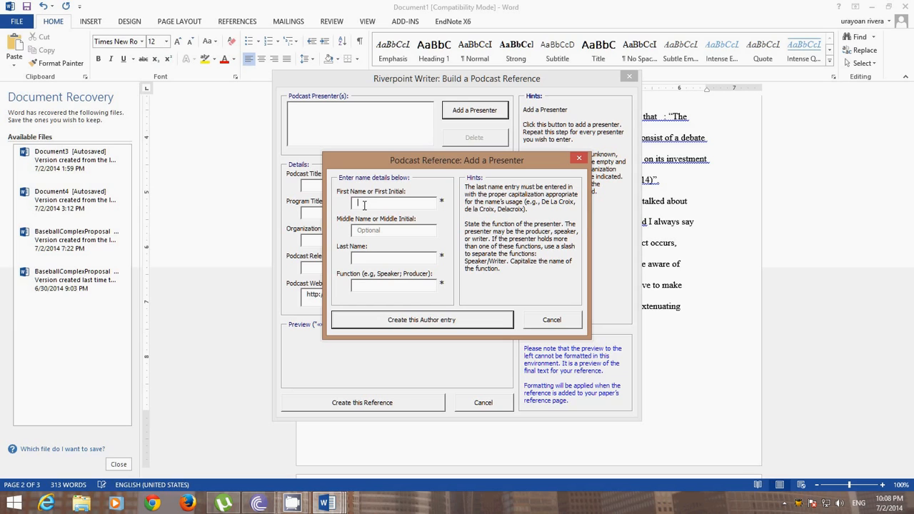
type("W")
left_click(360, 256)
type("Gates")
left_click(380, 285)
type("Speaker")
left_click(389, 320)
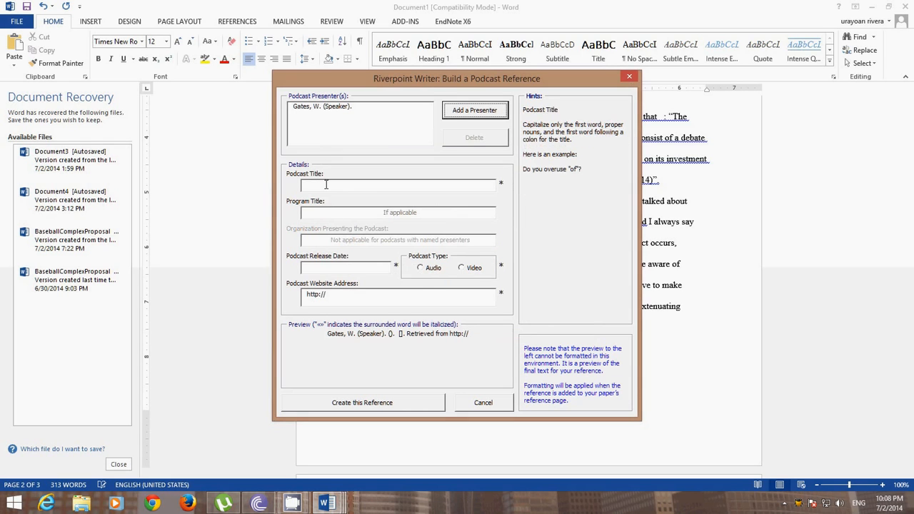
Set the podcast title to "Leadership Essentials" and the release date to "2012, April 15"
left_click(328, 188)
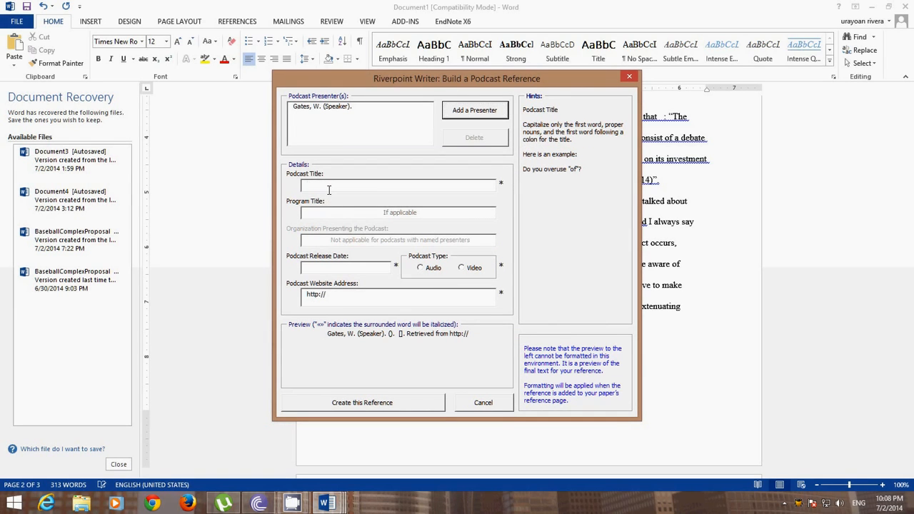
type("L")
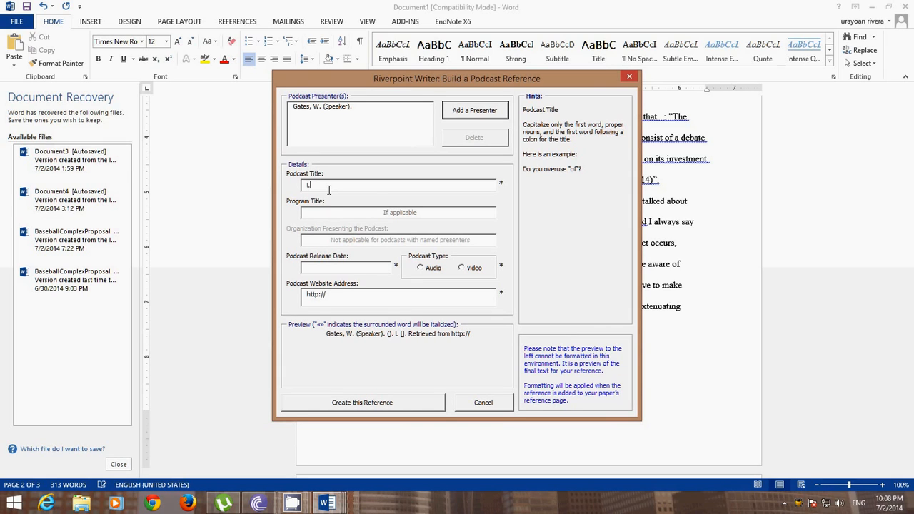
type("eader")
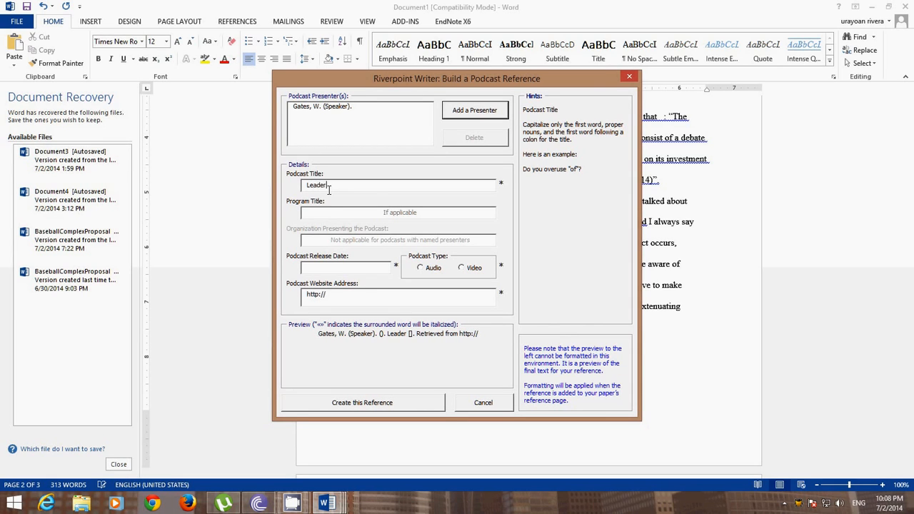
type("ship")
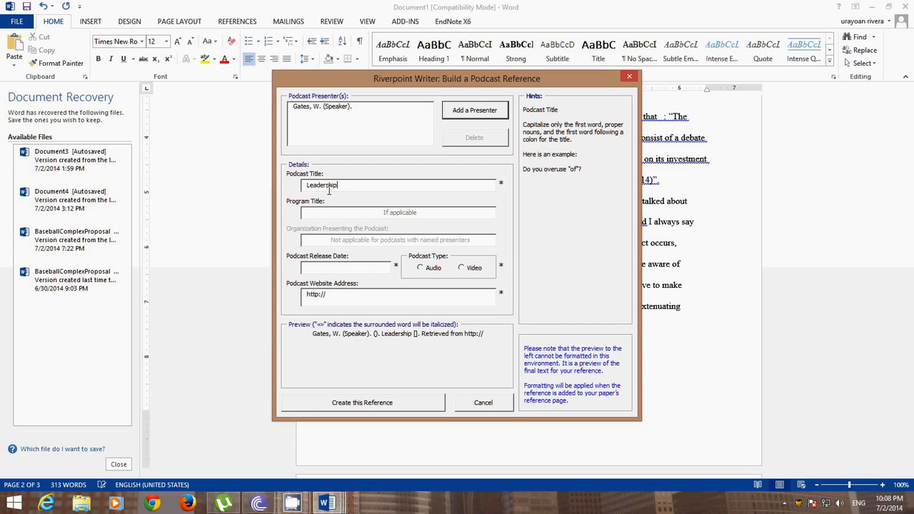
type(" Essentials")
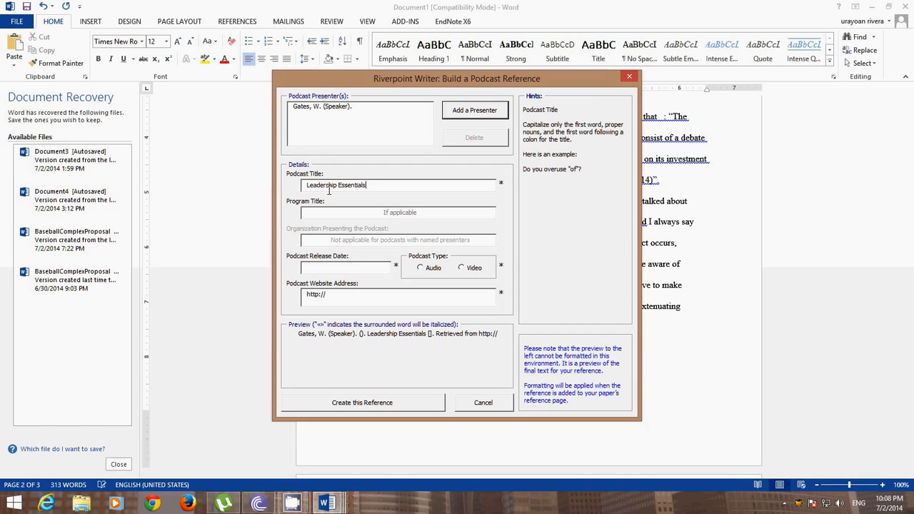
left_click(321, 268)
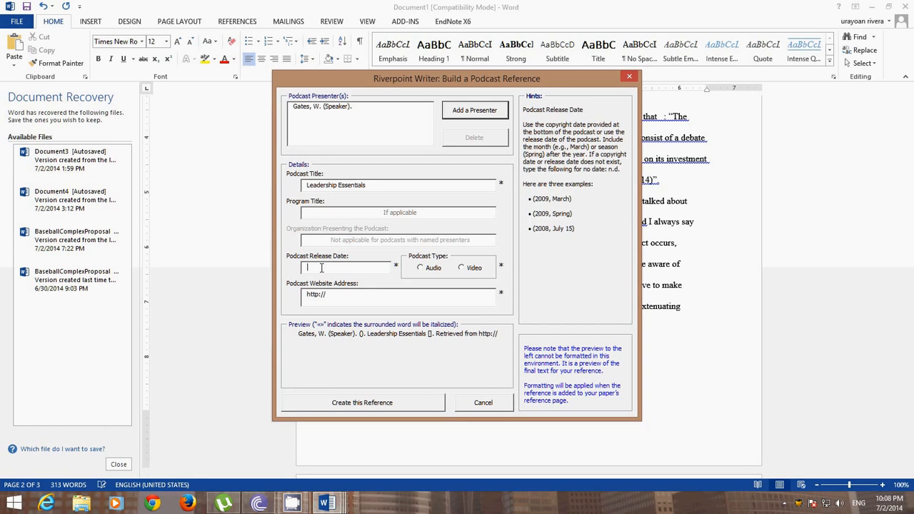
type("2")
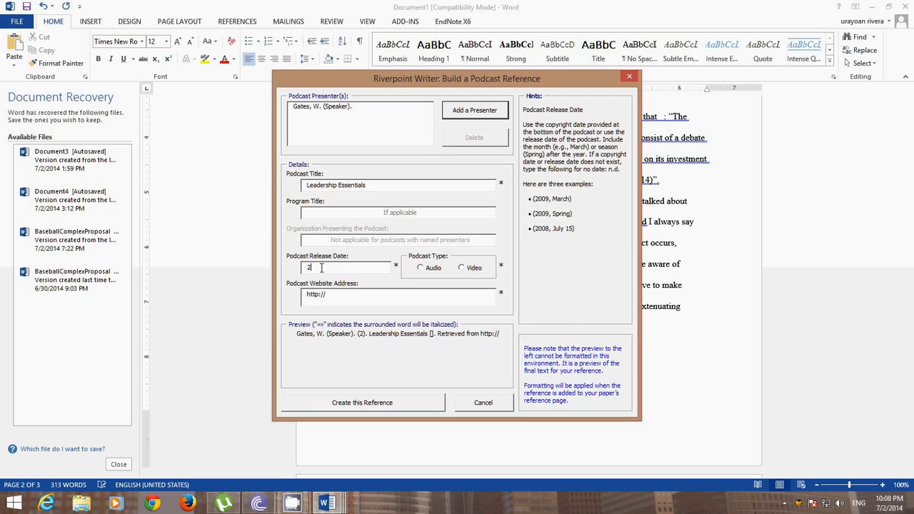
type("012")
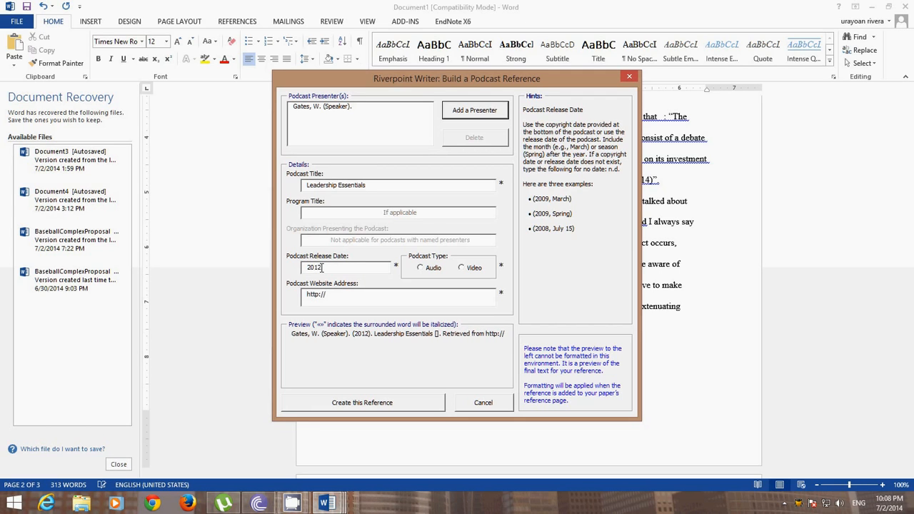
type(",")
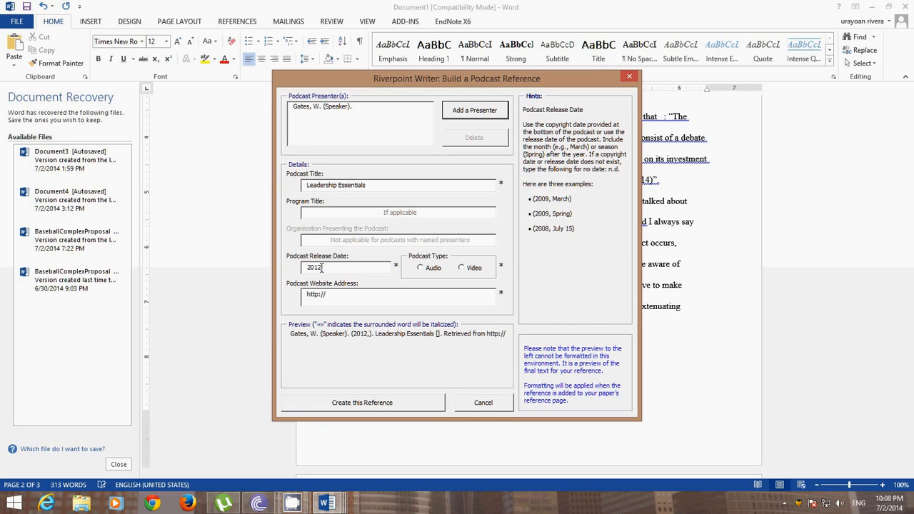
type(" Apr")
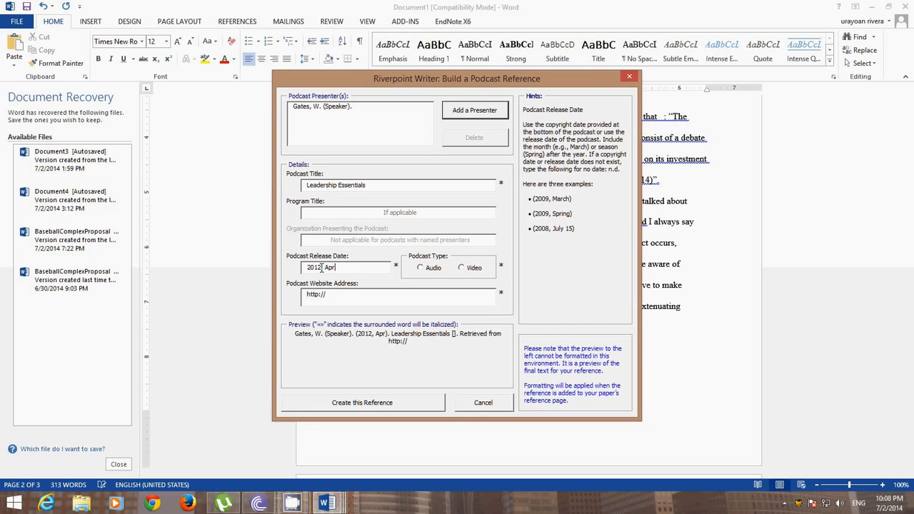
type("il 15")
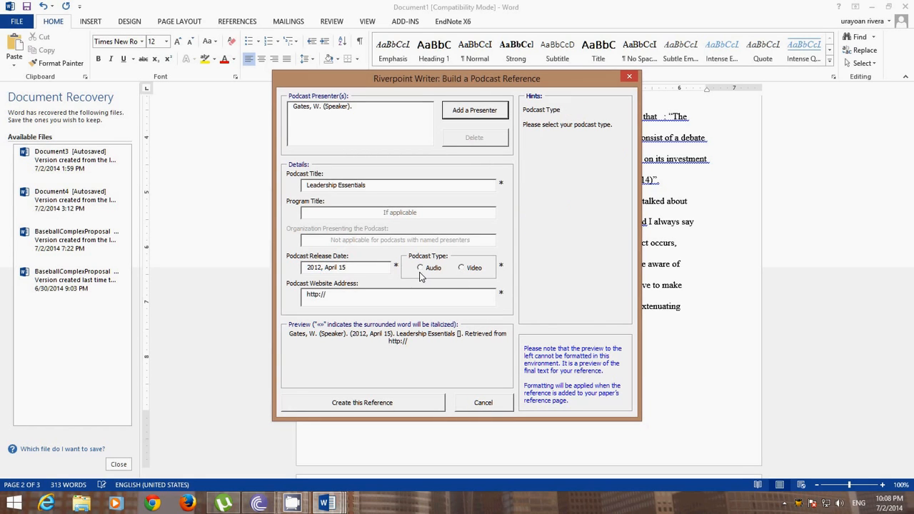
left_click(460, 268)
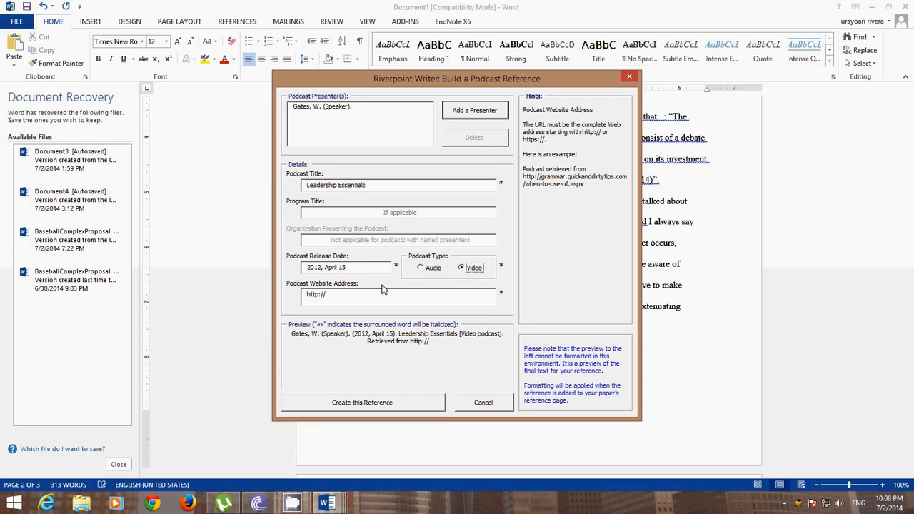
left_click(340, 293)
type("www.")
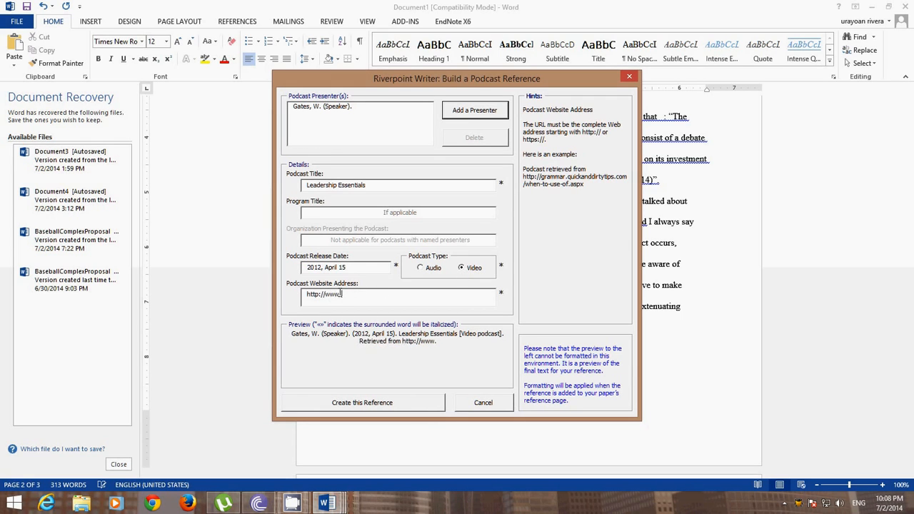
type("micros")
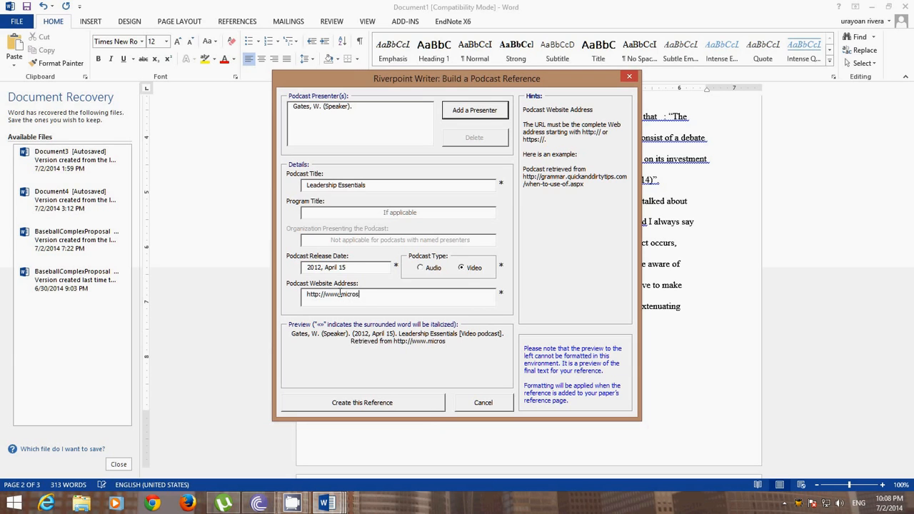
type("oft.com/v")
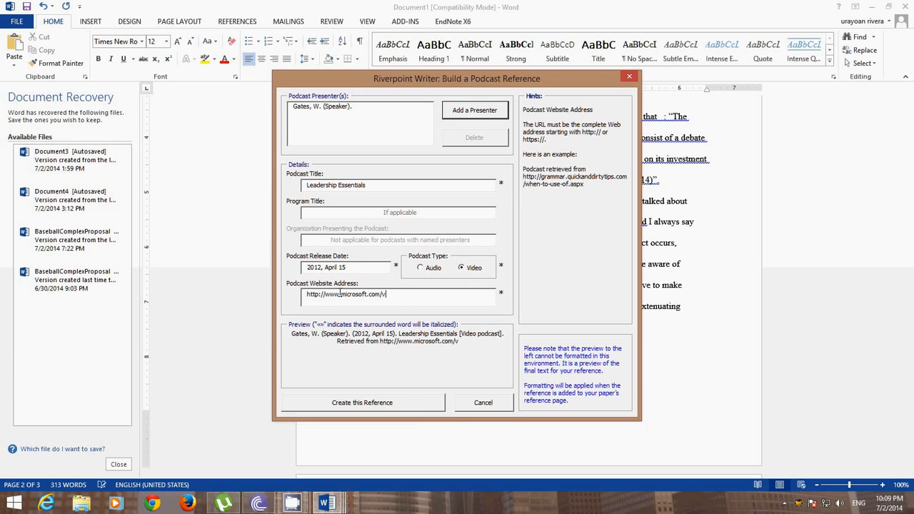
type("ideos/")
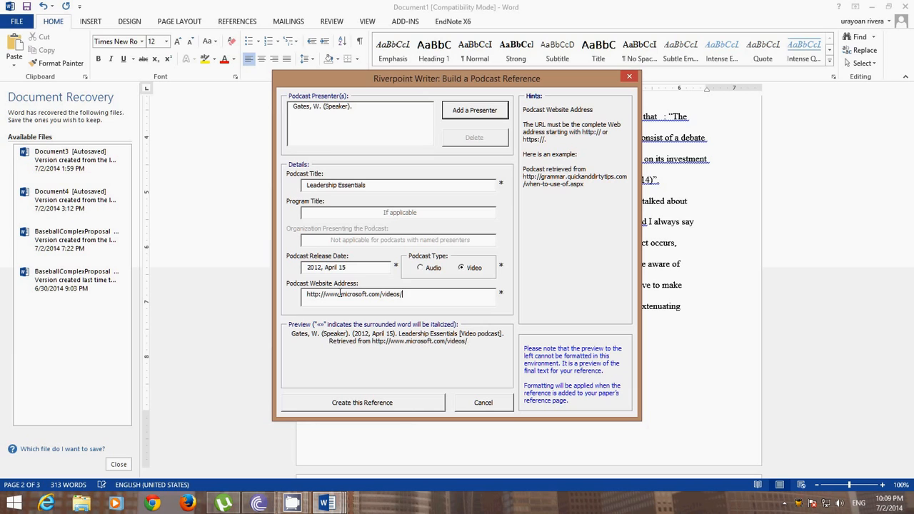
type("gates")
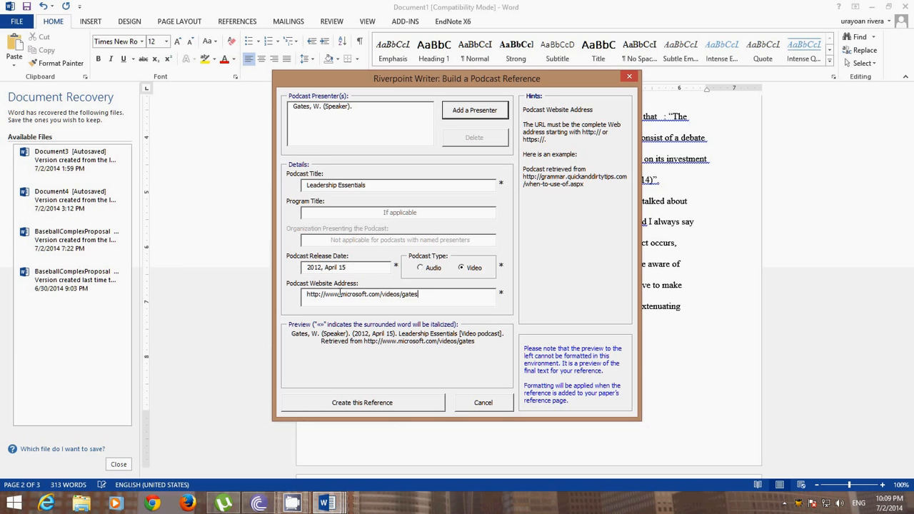
left_click(359, 407)
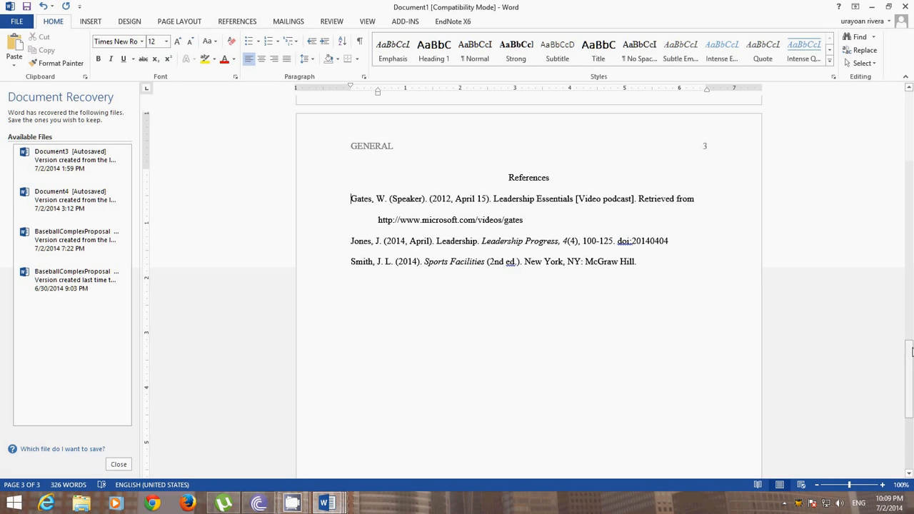
Insert the in-text citation for the Gates podcast reference after "circumstances" at the end of the last body paragraph
left_click_drag(909, 349, 909, 284)
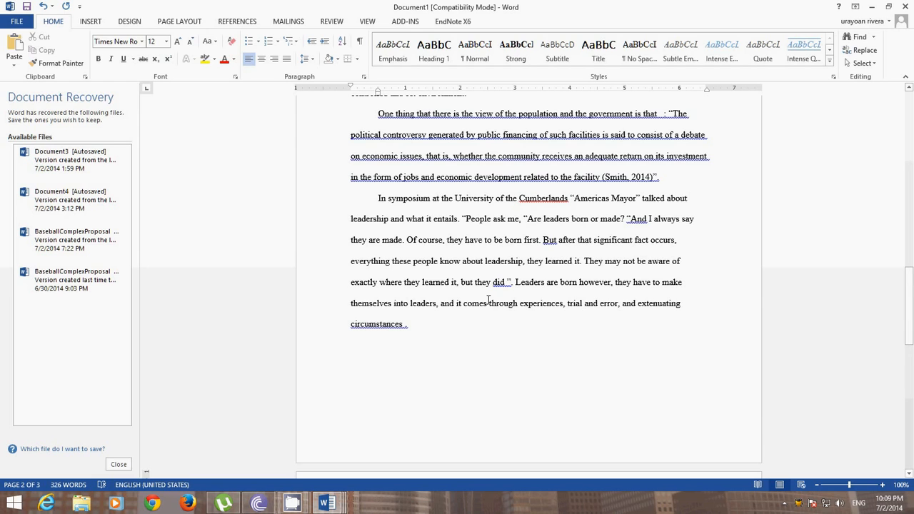
right_click(405, 324)
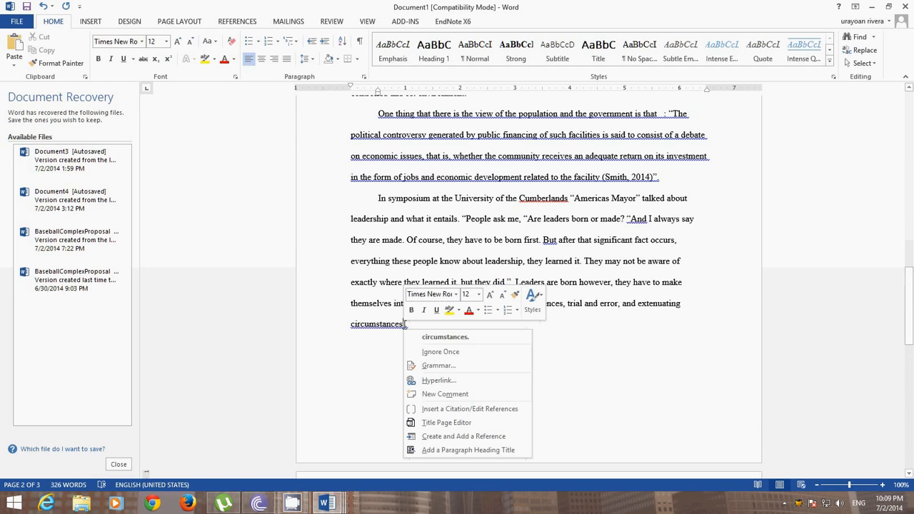
left_click(443, 407)
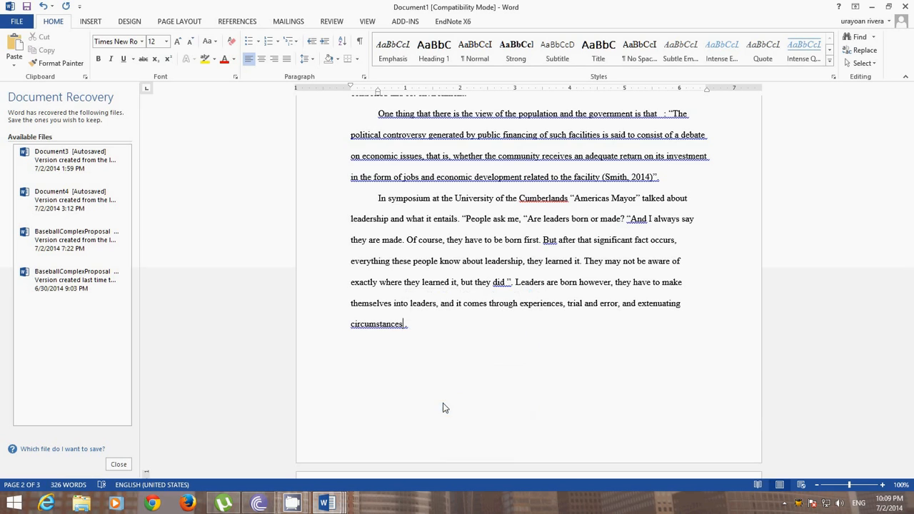
double_click(319, 161)
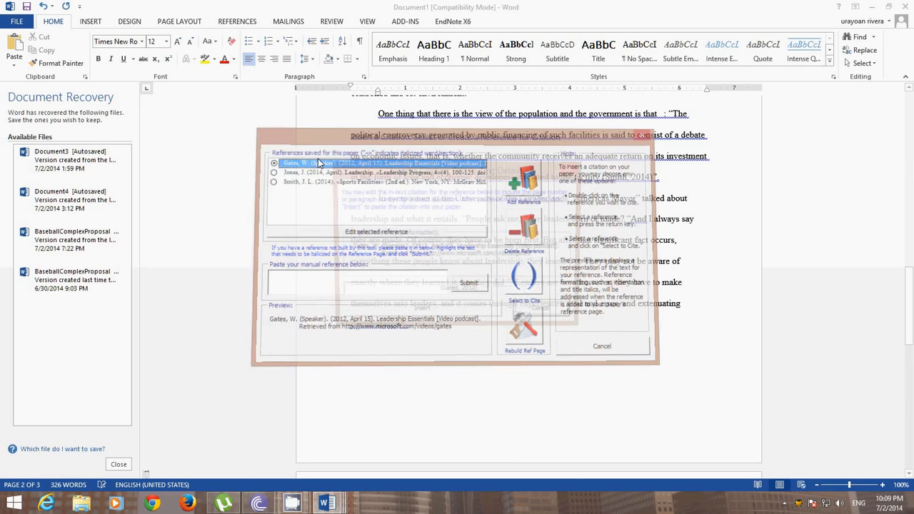
left_click(418, 310)
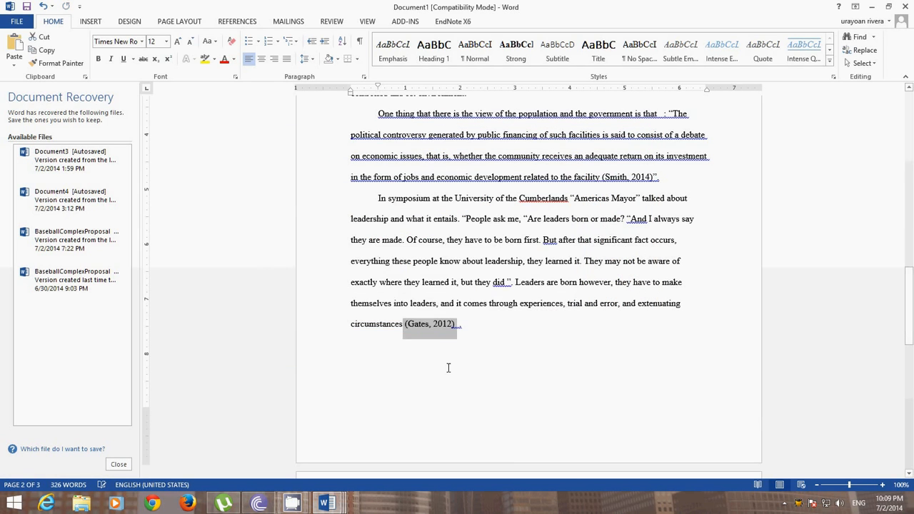
Apply the suggested correction that removes the extra space between the Gates citation and the period
right_click(457, 327)
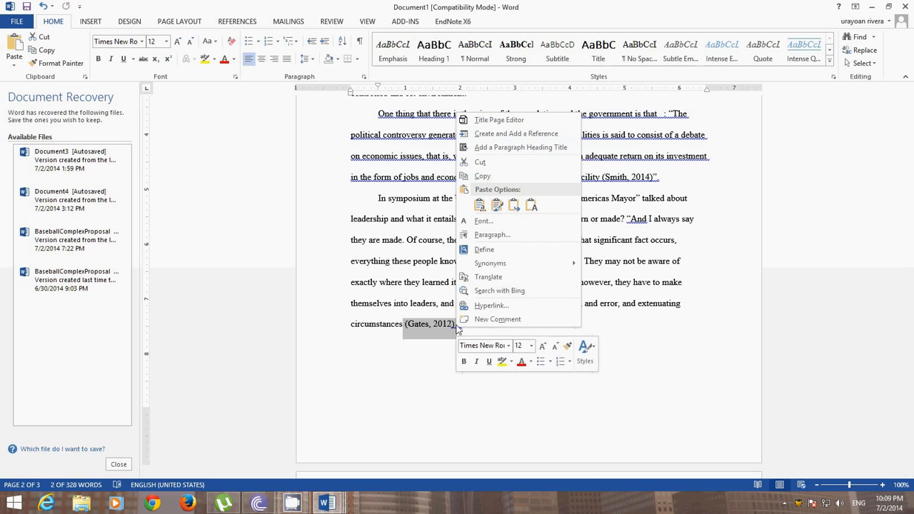
left_click(437, 384)
right_click(458, 327)
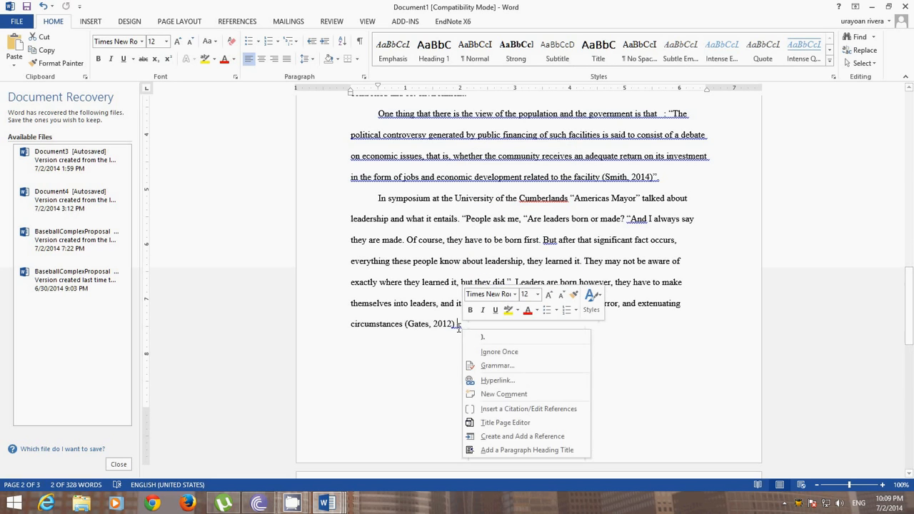
left_click(475, 359)
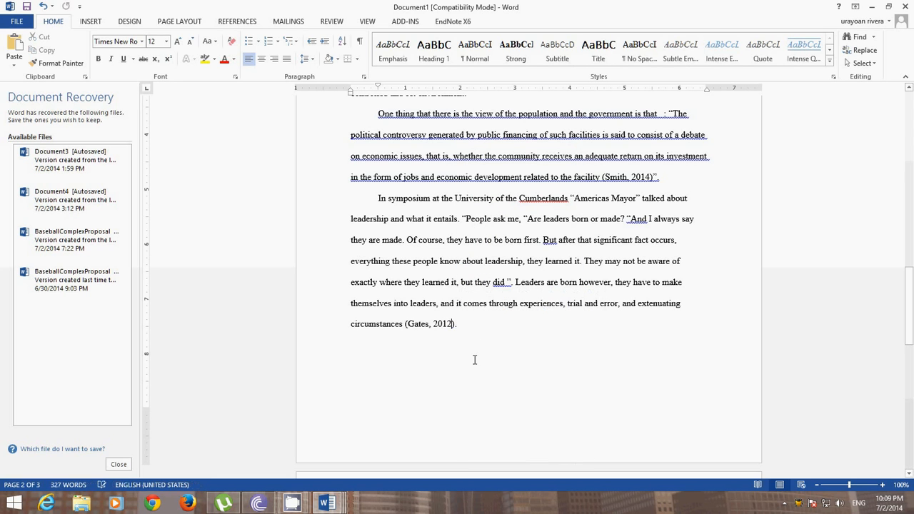
Correct the end of the leadership quotation by removing the space after "did" and placing the period inside the closing quotation mark
right_click(507, 284)
left_click(537, 297)
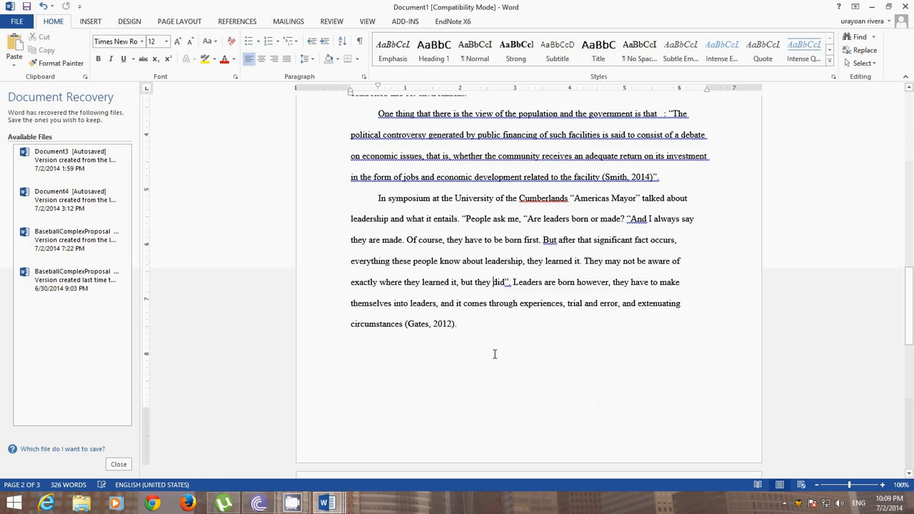
right_click(506, 288)
left_click(513, 296)
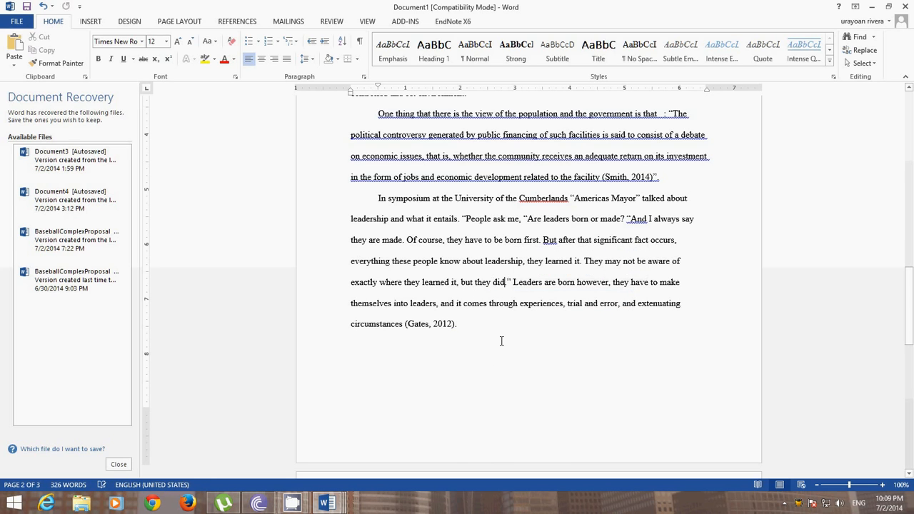